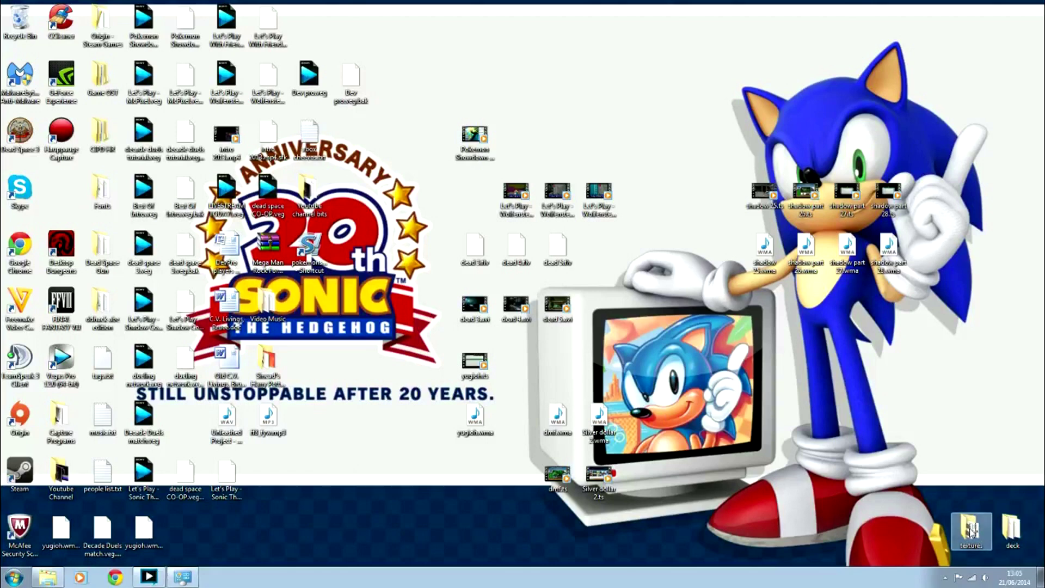
View the bg.jpg background image in the textures folder, then close the viewer and folder
double_click(970, 531)
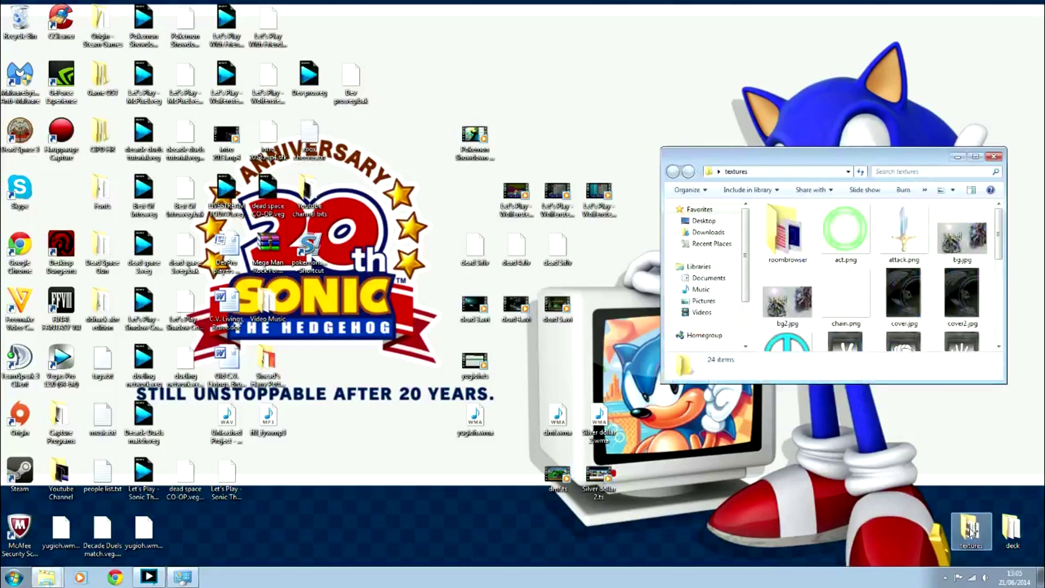
double_click(963, 239)
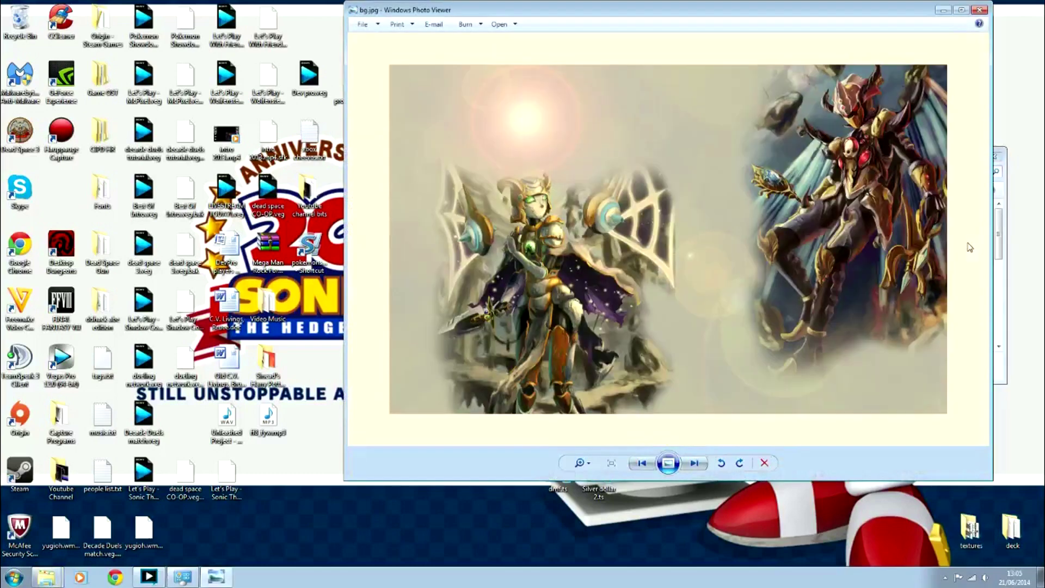
left_click(979, 10)
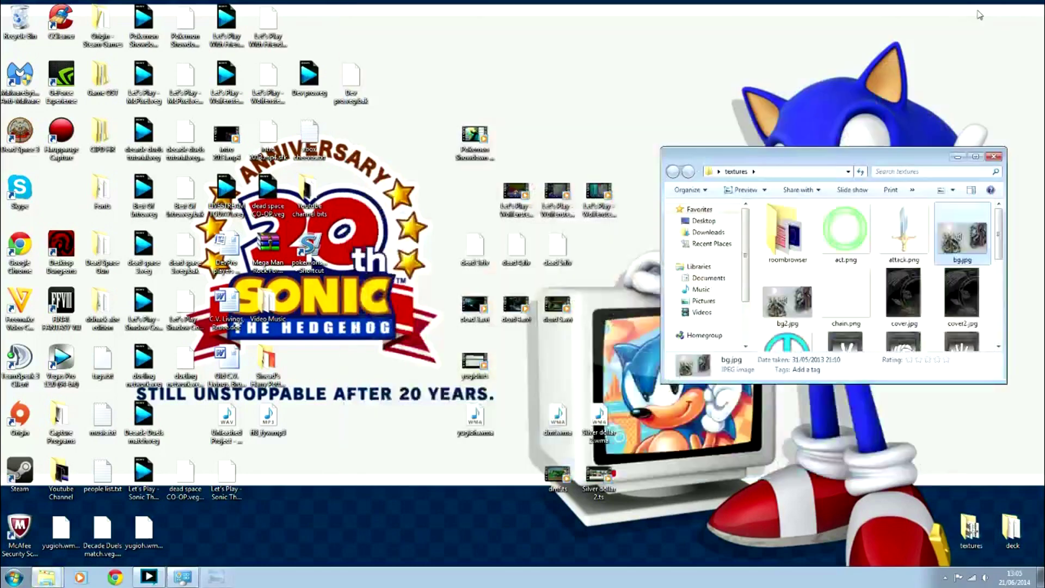
left_click(994, 158)
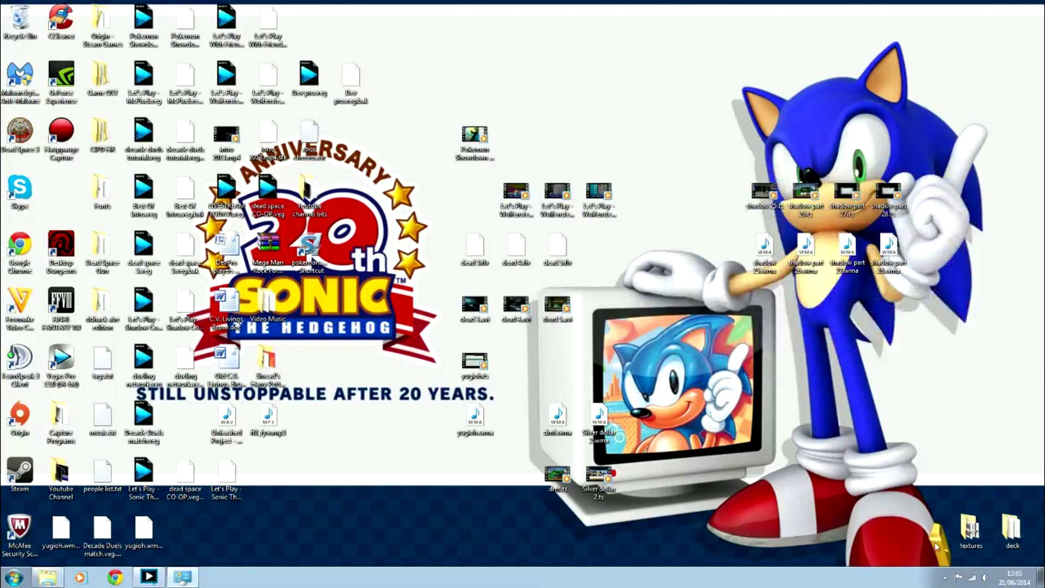
Uninstall YGOPro DevPro from Programs and Features, leaving 69 installed programs
left_click(184, 580)
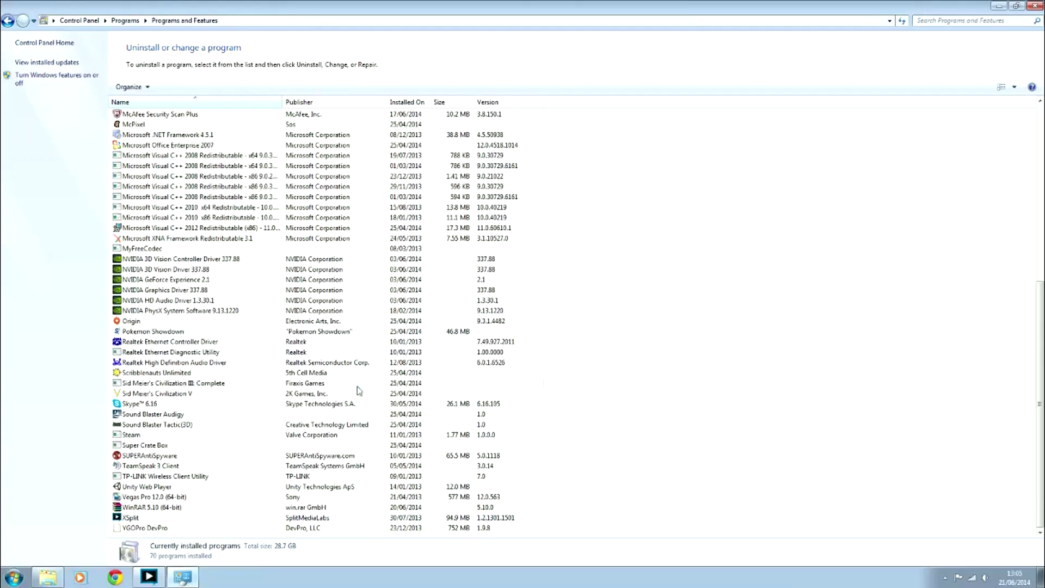
double_click(154, 527)
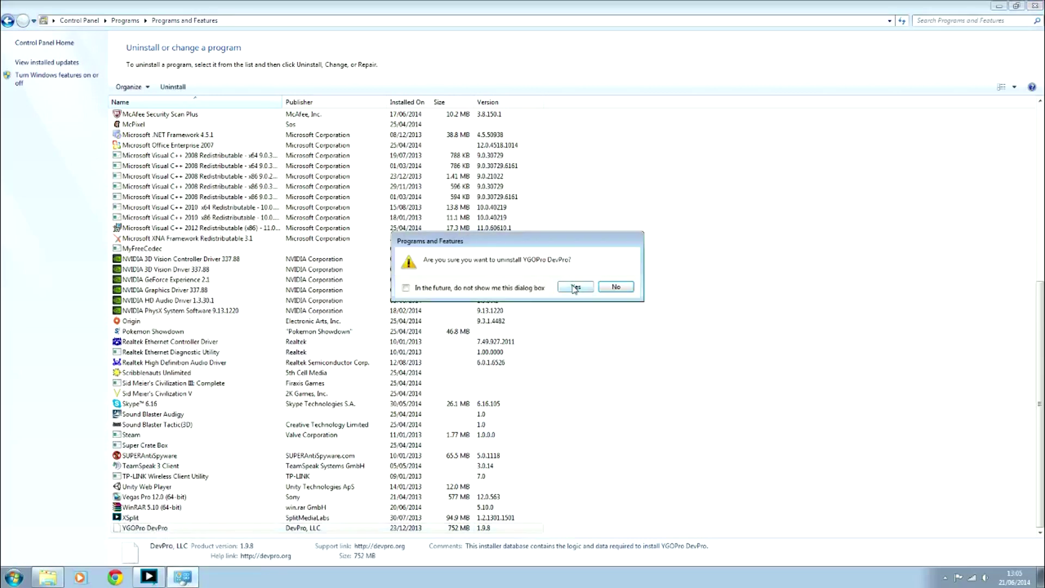
left_click(575, 287)
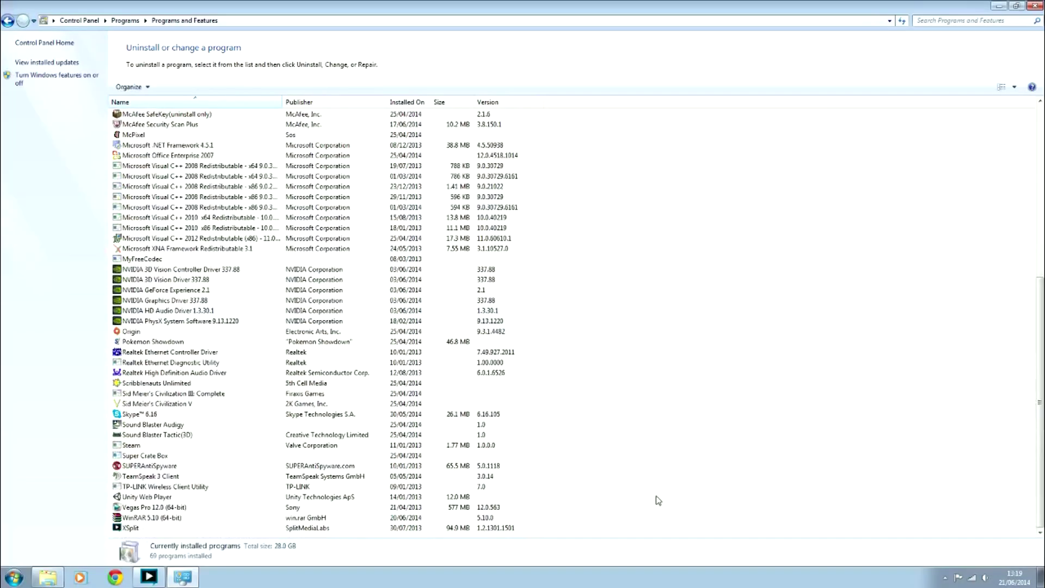
scroll(637, 489, "up", 1)
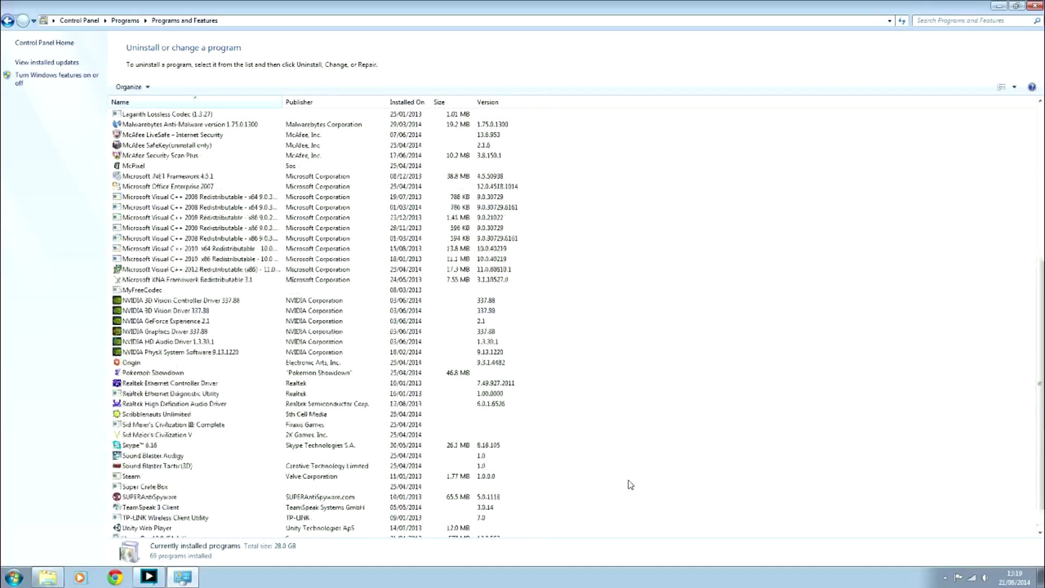
scroll(609, 489, "down", 1)
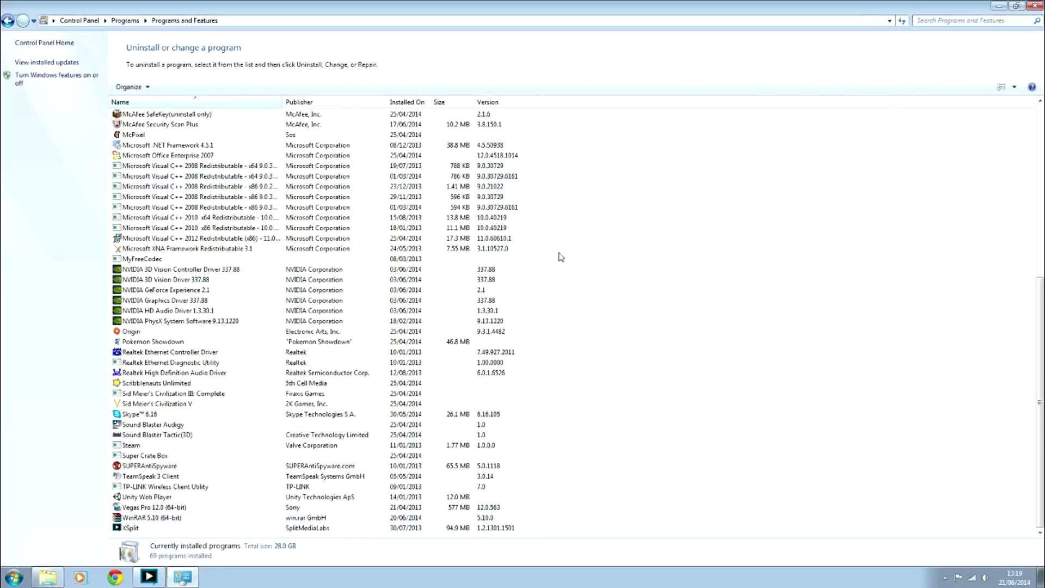
Search Google for 'devpro' in Chrome and open the YGOPro DevPro English result
left_click(1035, 7)
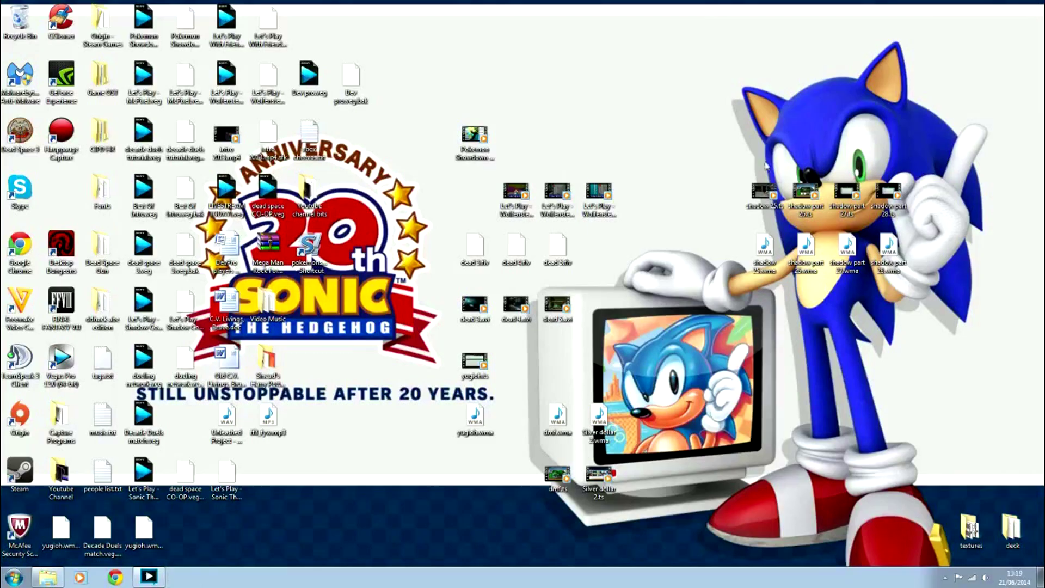
left_click(114, 577)
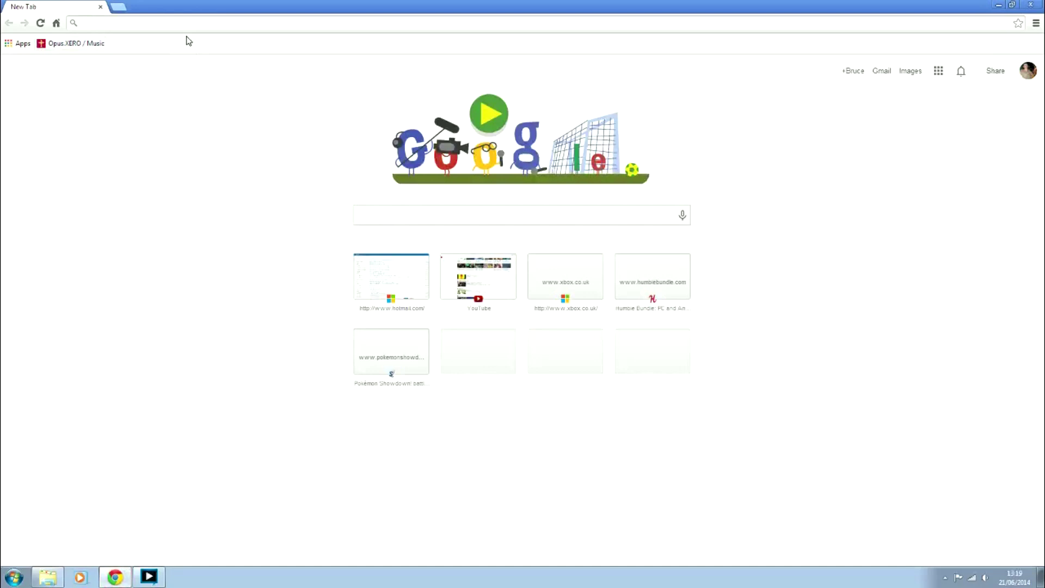
type("devpro")
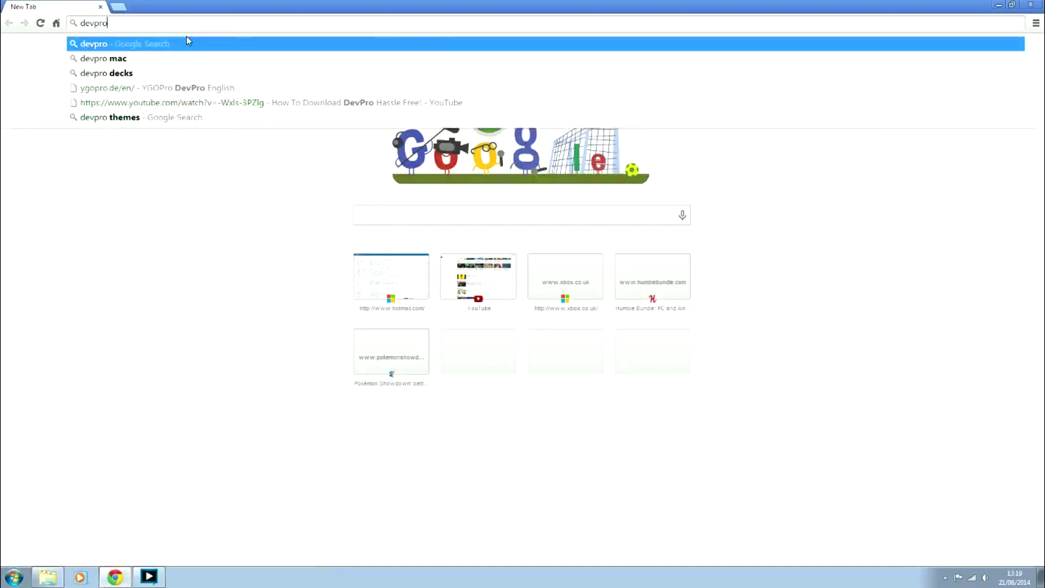
key("Return")
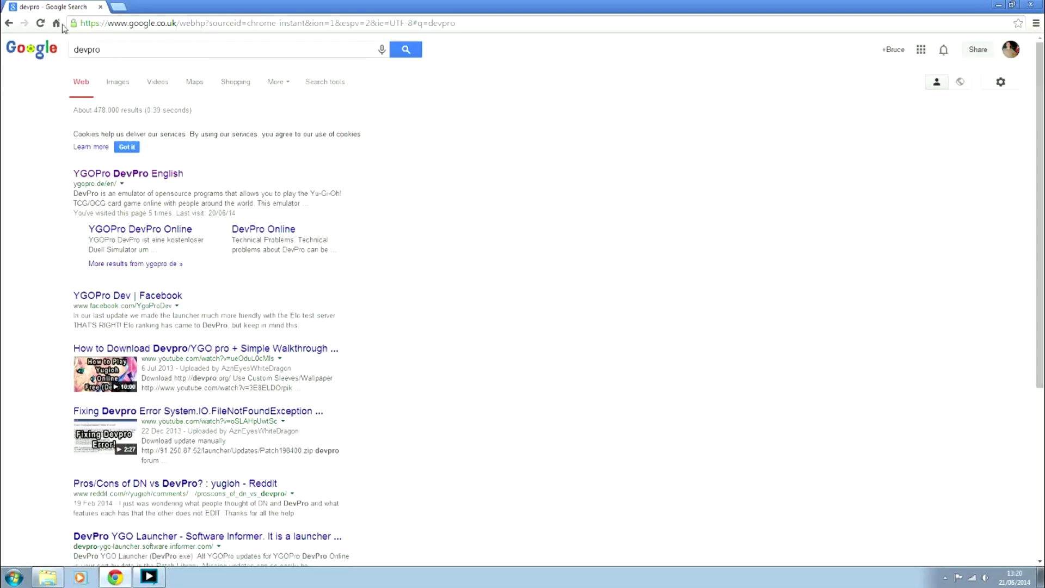
left_click(130, 175)
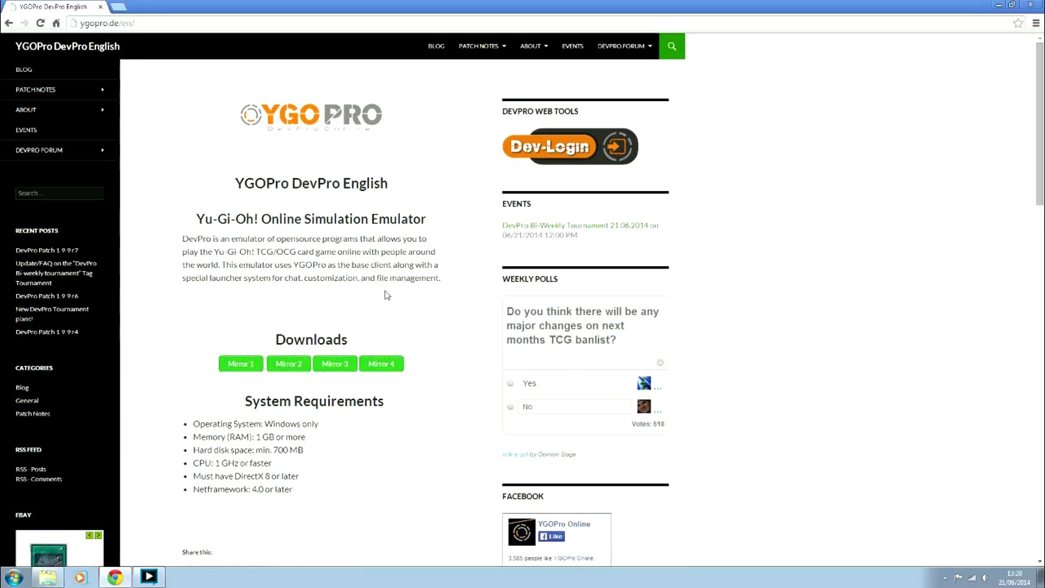
Scroll the YGOPro DevPro English page to review its download mirrors and system requirements
scroll(397, 261, "down", 2)
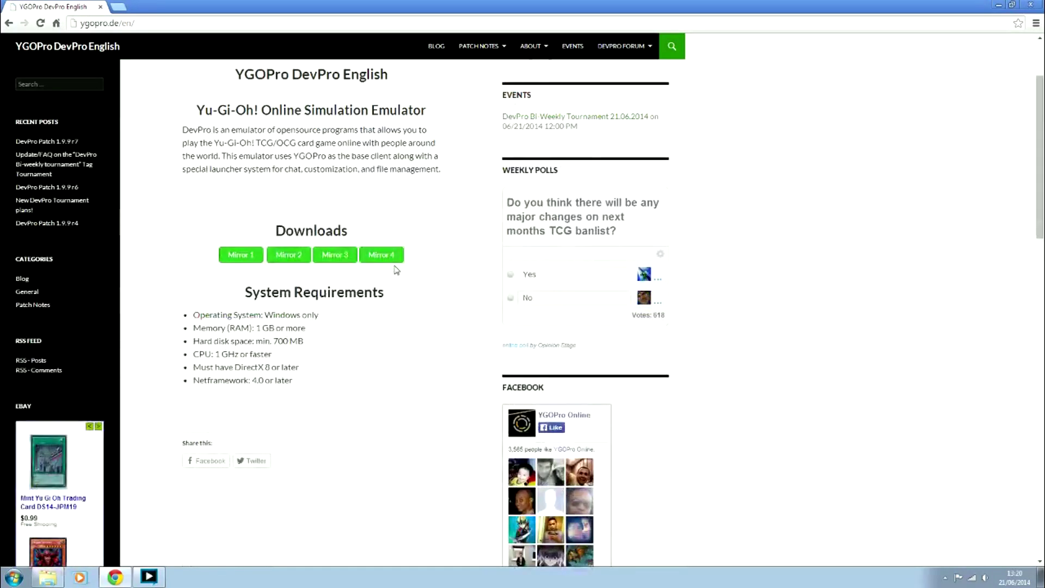
scroll(397, 269, "up", 1)
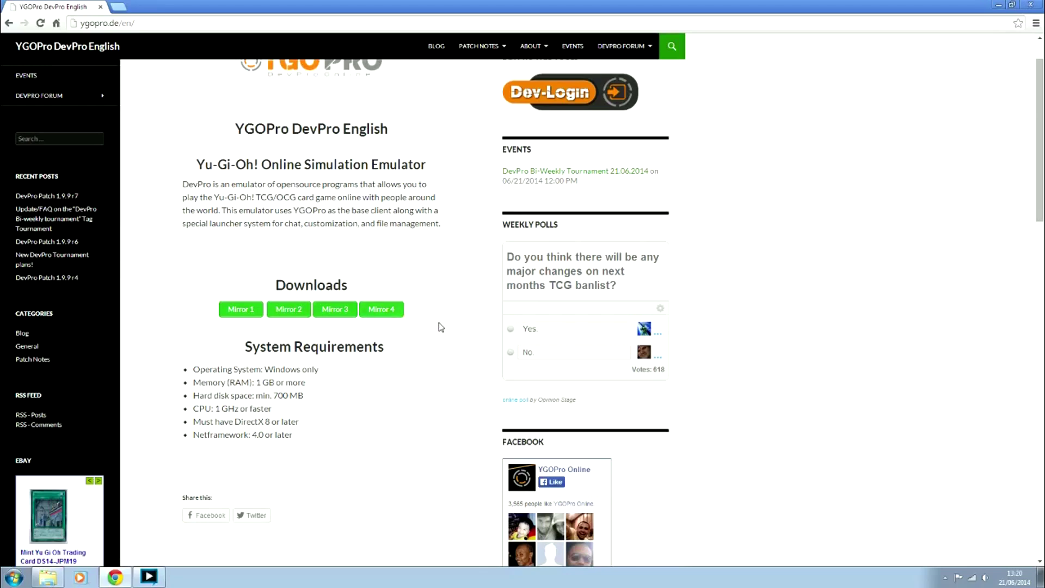
scroll(438, 326, "up", 1)
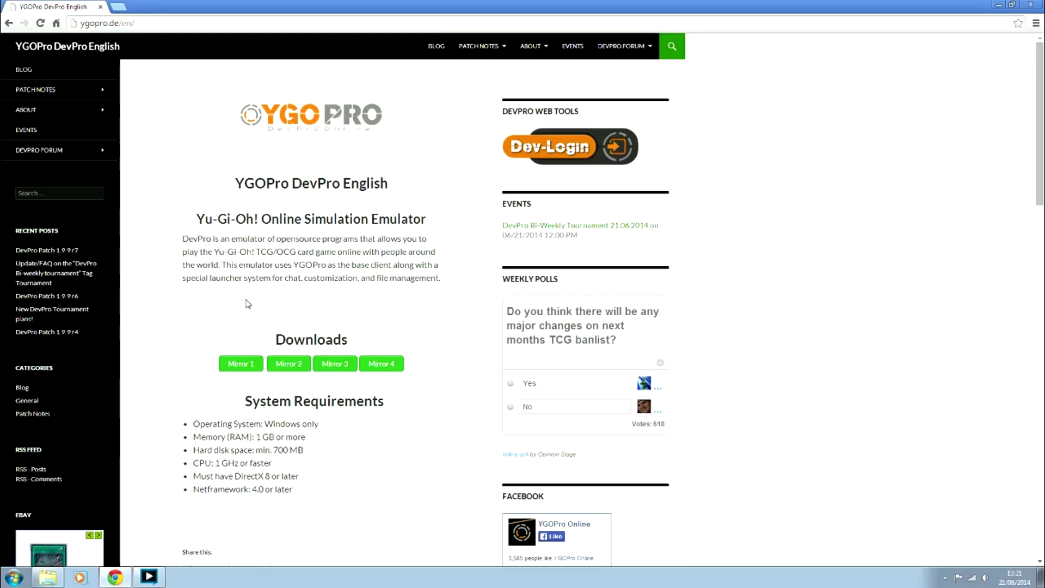
left_click(245, 368)
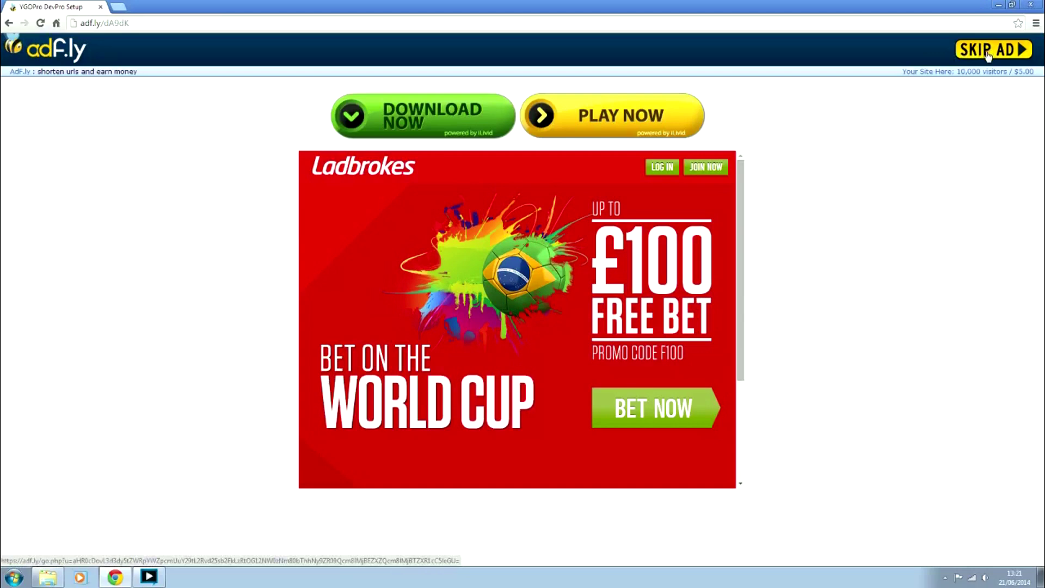
left_click(988, 53)
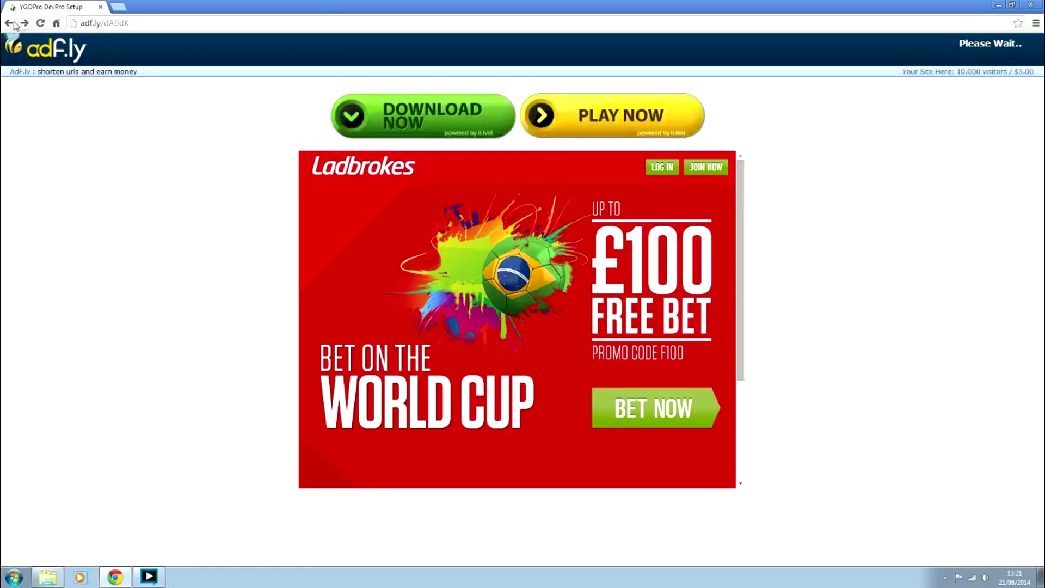
left_click(7, 24)
left_click(510, 131)
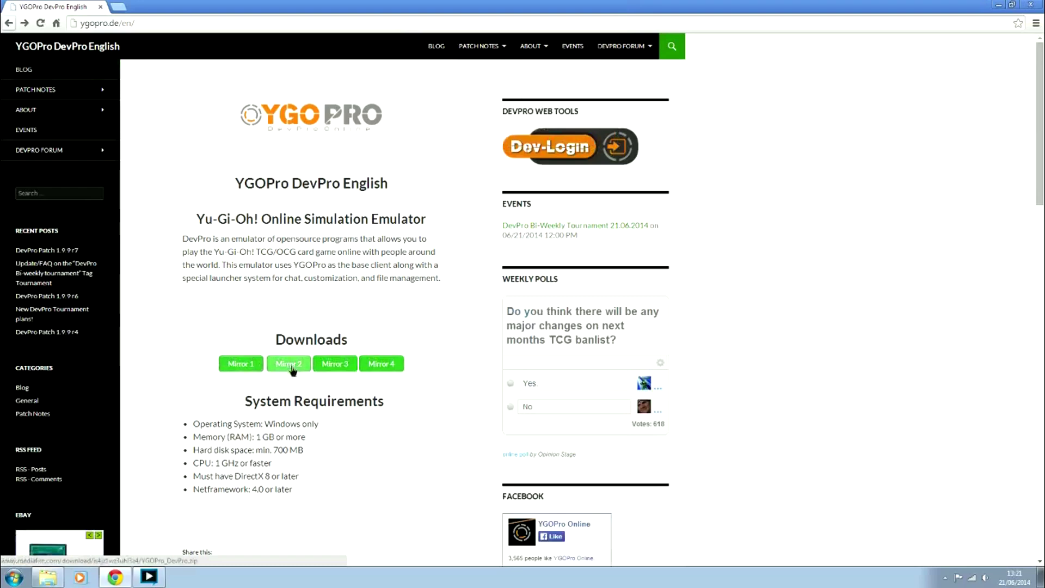
right_click(291, 368)
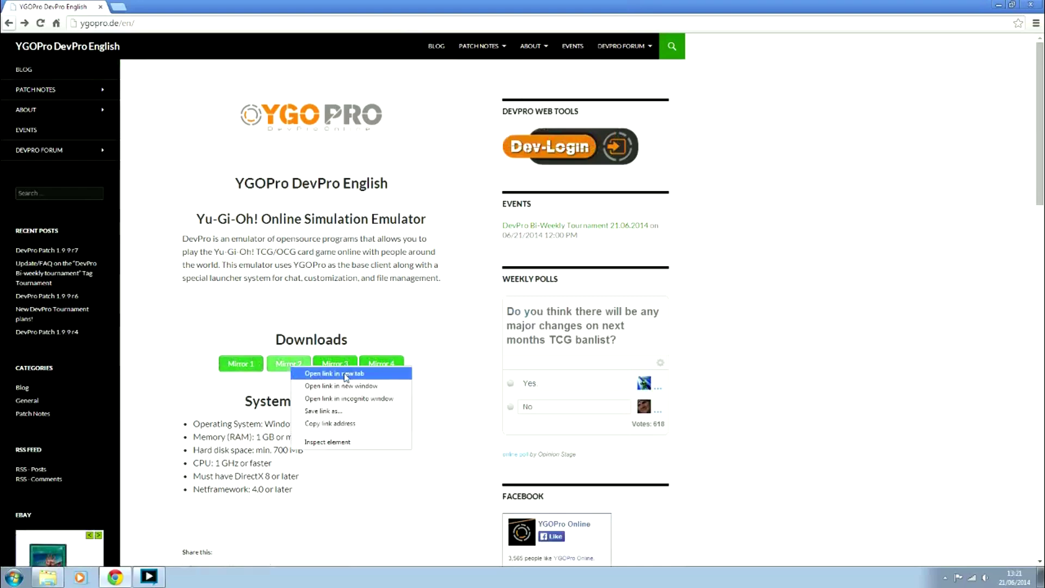
Open Mirror 2 on MediaFire, close the Betfred advert, and submit the captcha answer
left_click(346, 374)
left_click(158, 6)
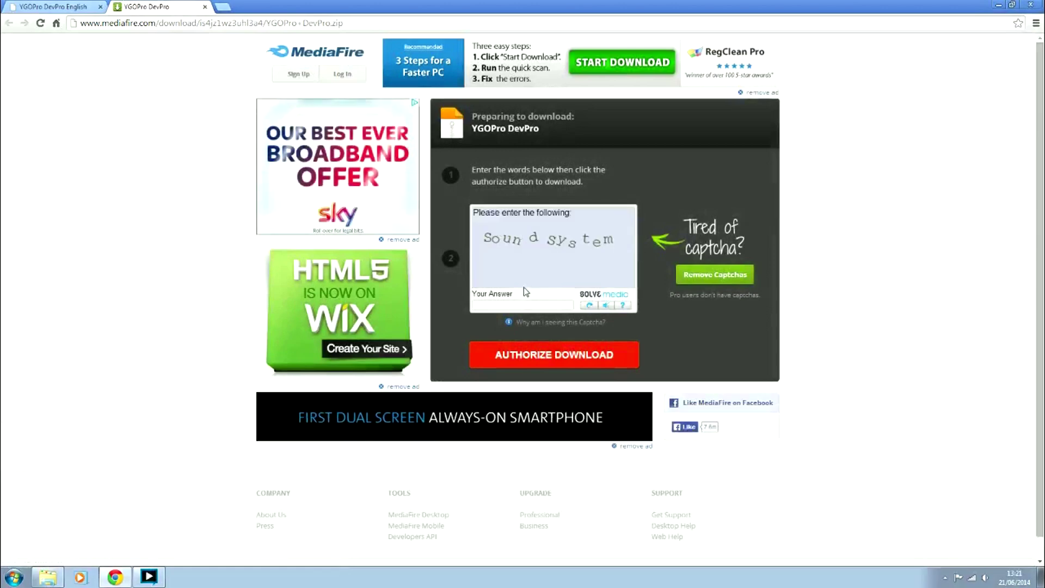
left_click(524, 308)
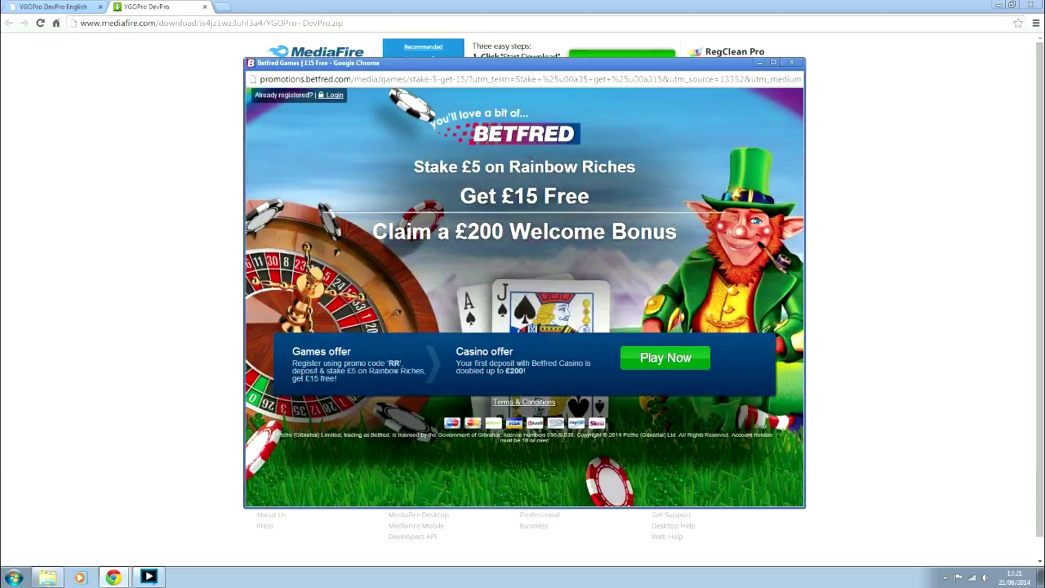
left_click(791, 62)
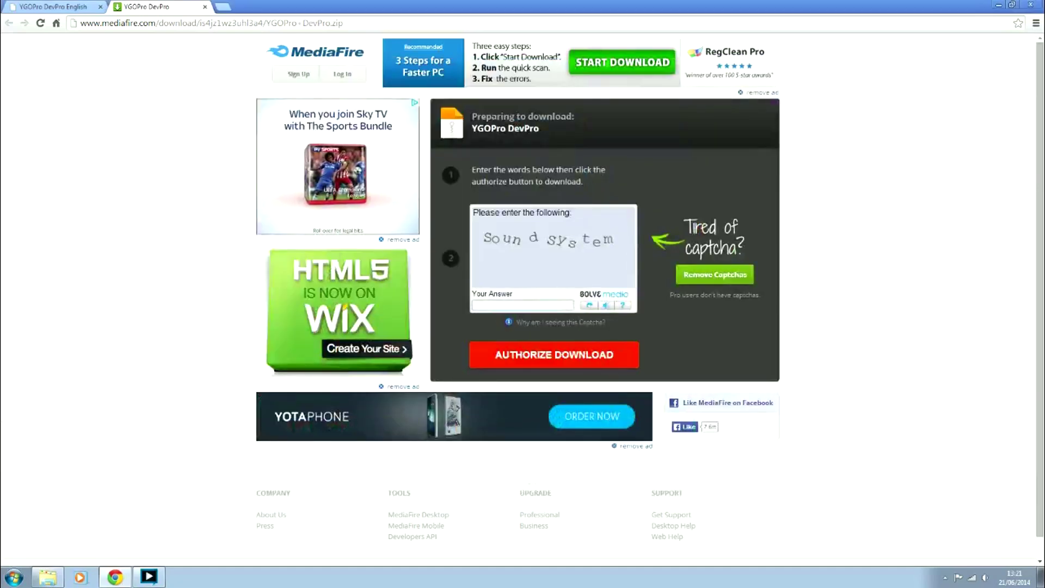
type("so")
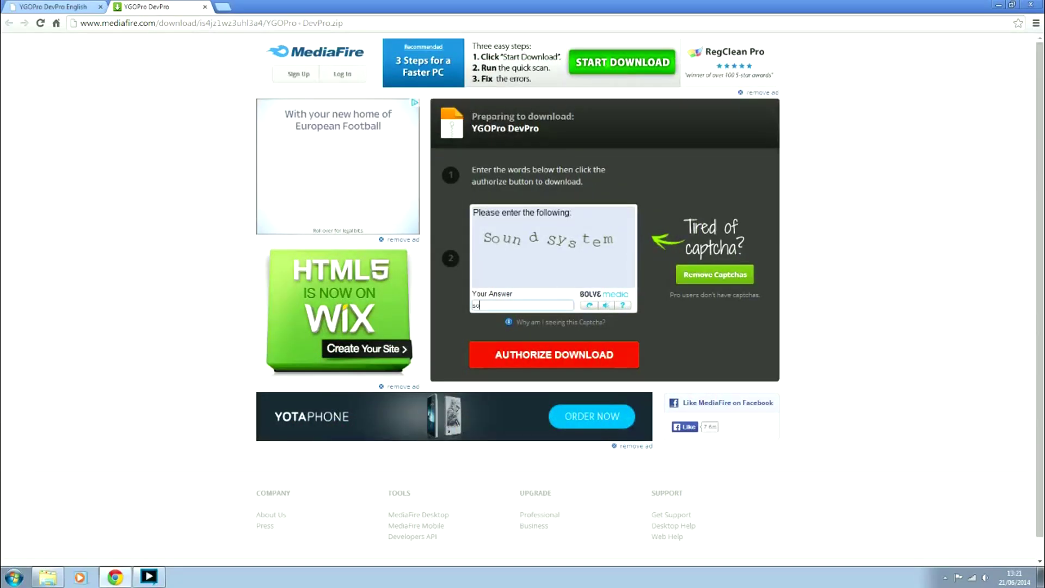
type("undsy")
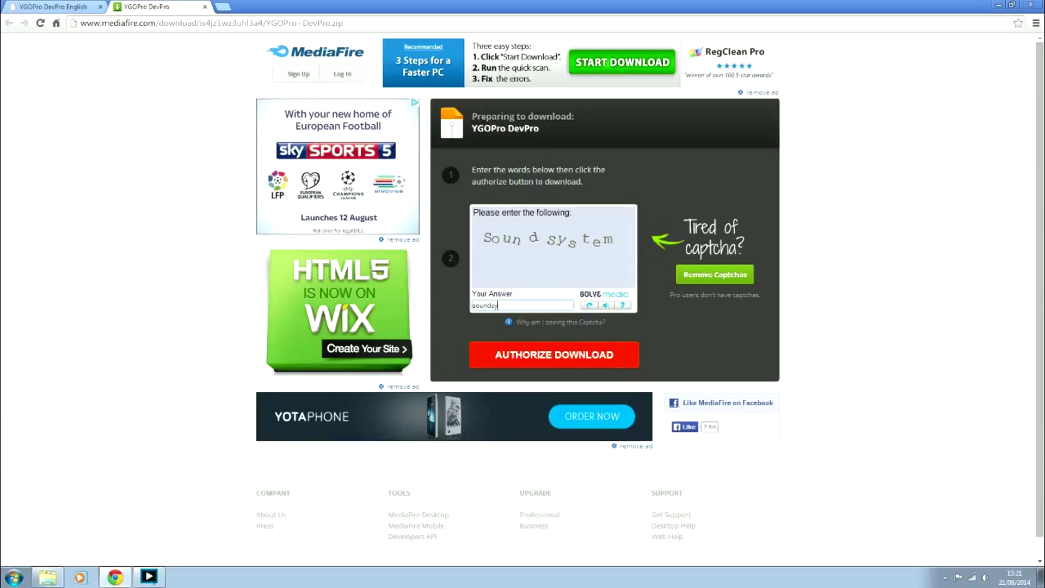
type("stem")
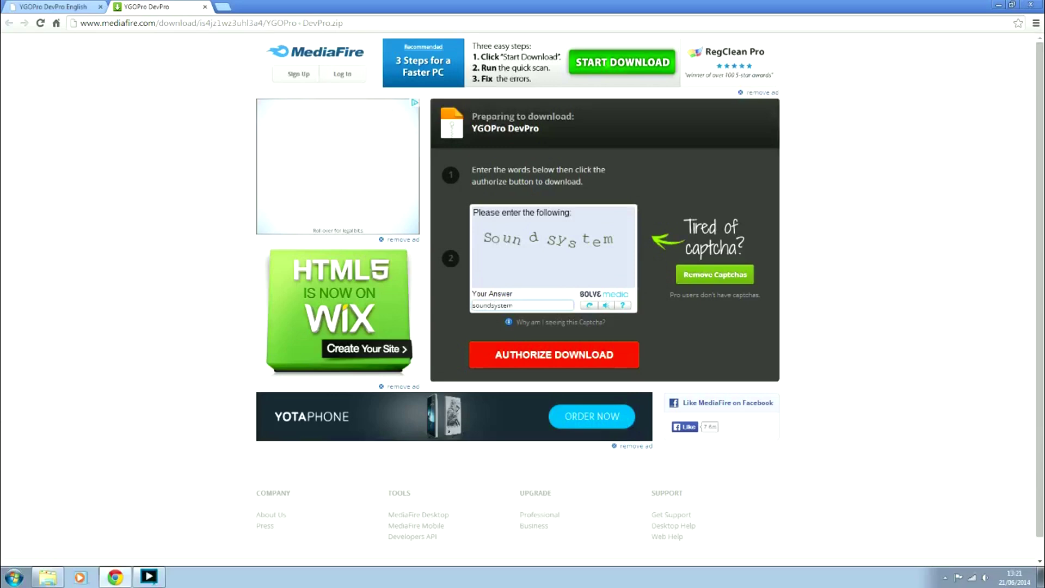
key("Return")
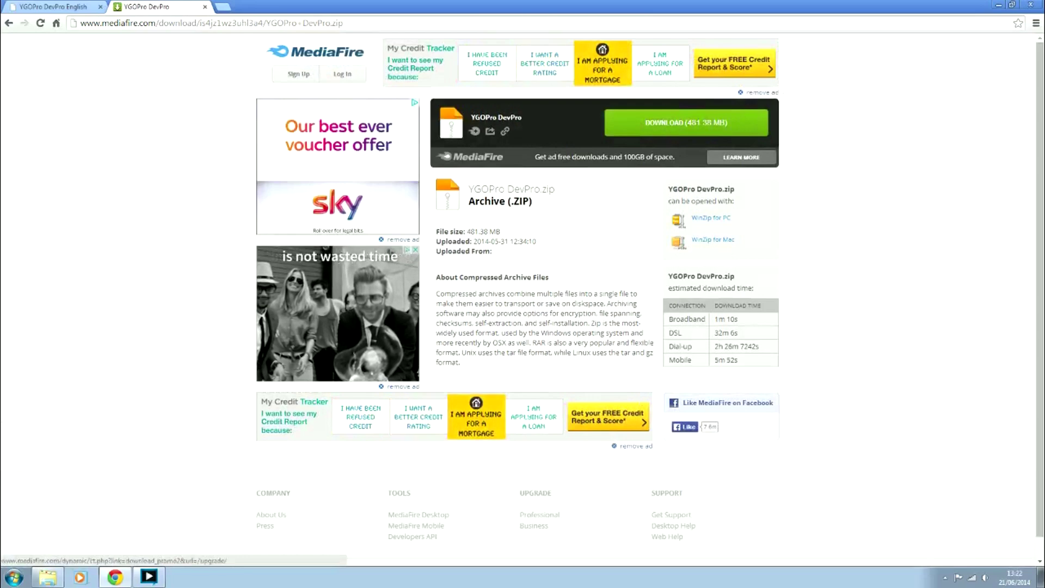
Download YGOPro DevPro.zip (481.38 MB) and return to the YGOPro DevPro English site
left_click(716, 123)
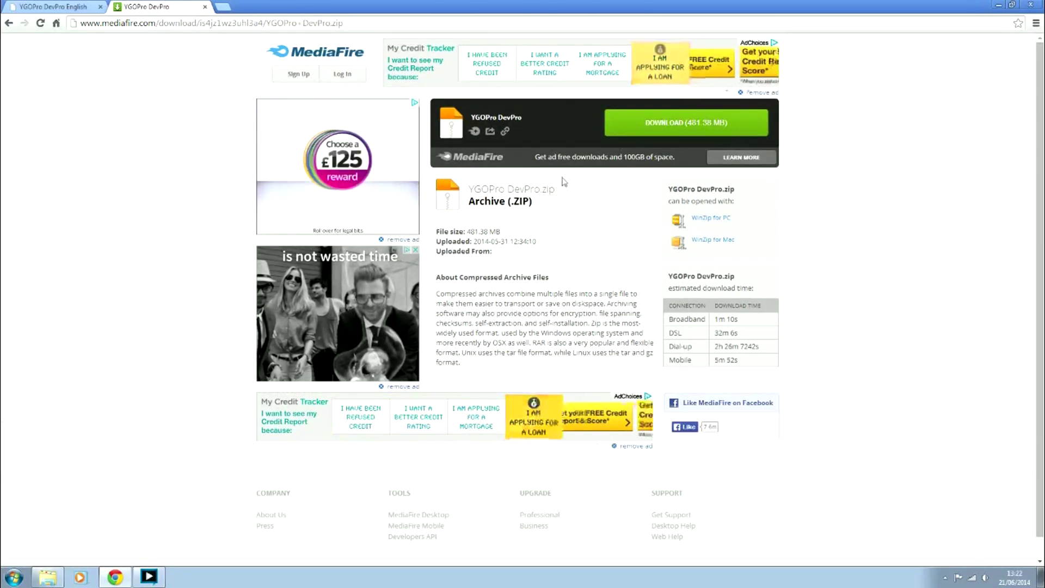
left_click(59, 6)
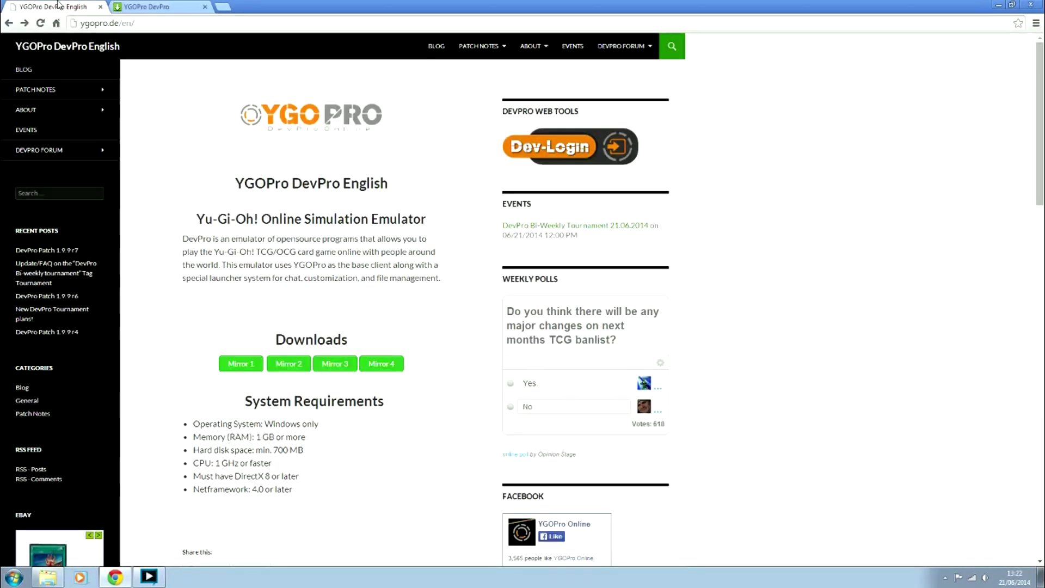
right_click(339, 358)
Open Mirror 3 as a new MEGA tab, view it, and return to the DevPro site
left_click(364, 363)
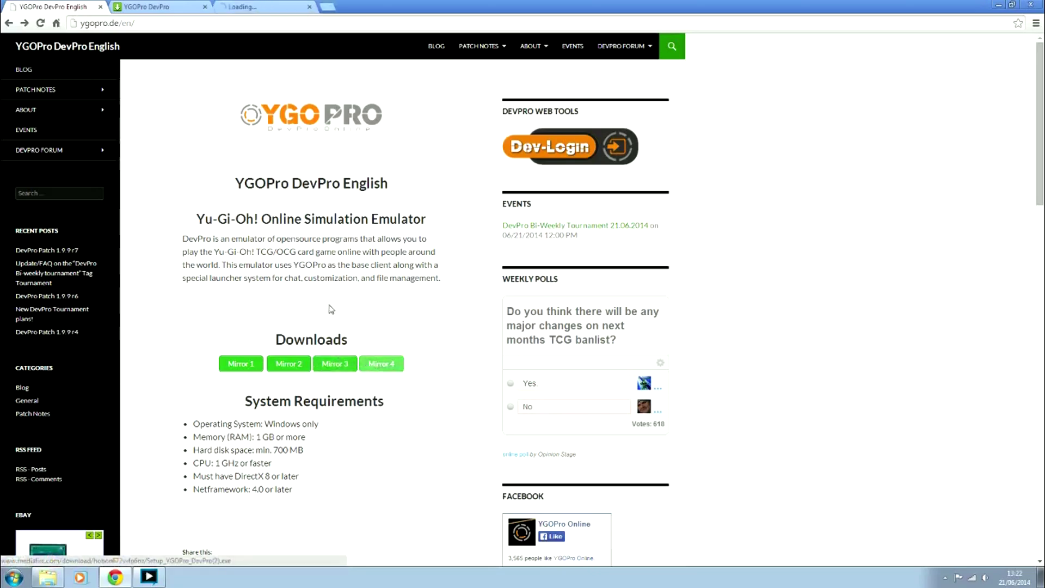
left_click(256, 6)
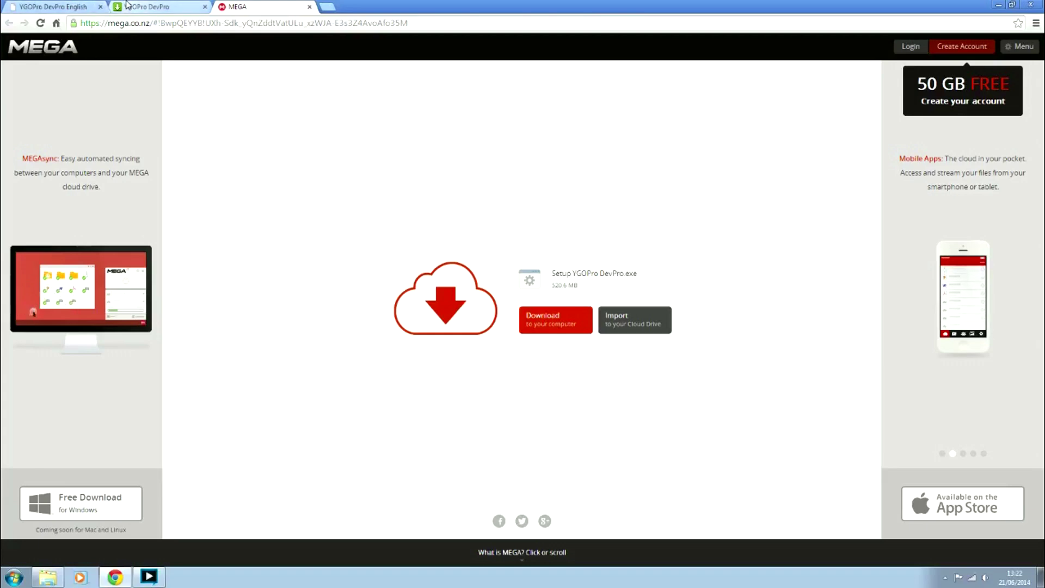
left_click(149, 7)
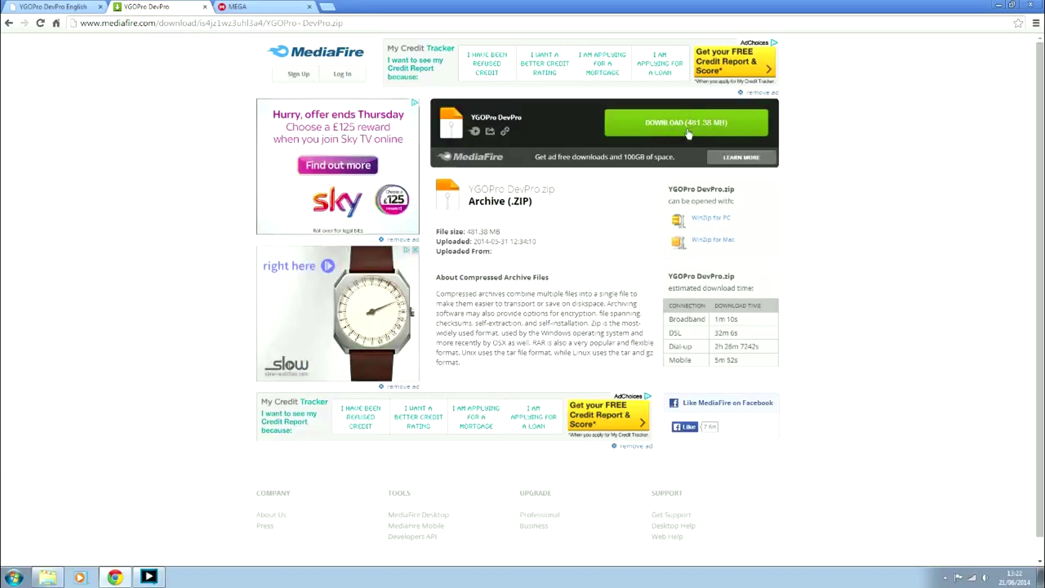
left_click(250, 6)
left_click(52, 7)
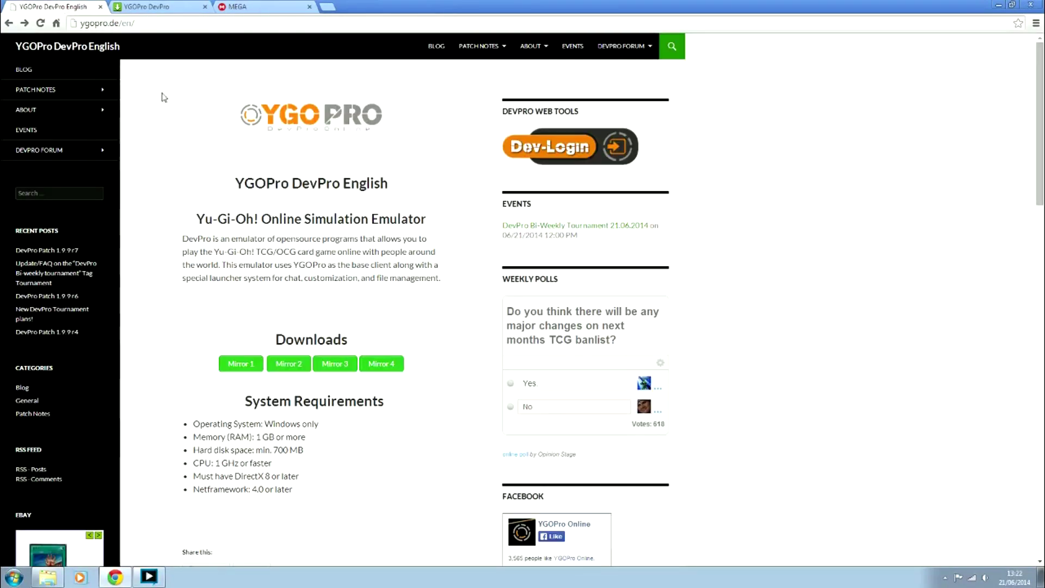
Open Mirror 4 in a new tab and compare its Setup YGOPro DevPro.exe page with MEGA's
right_click(381, 365)
left_click(411, 374)
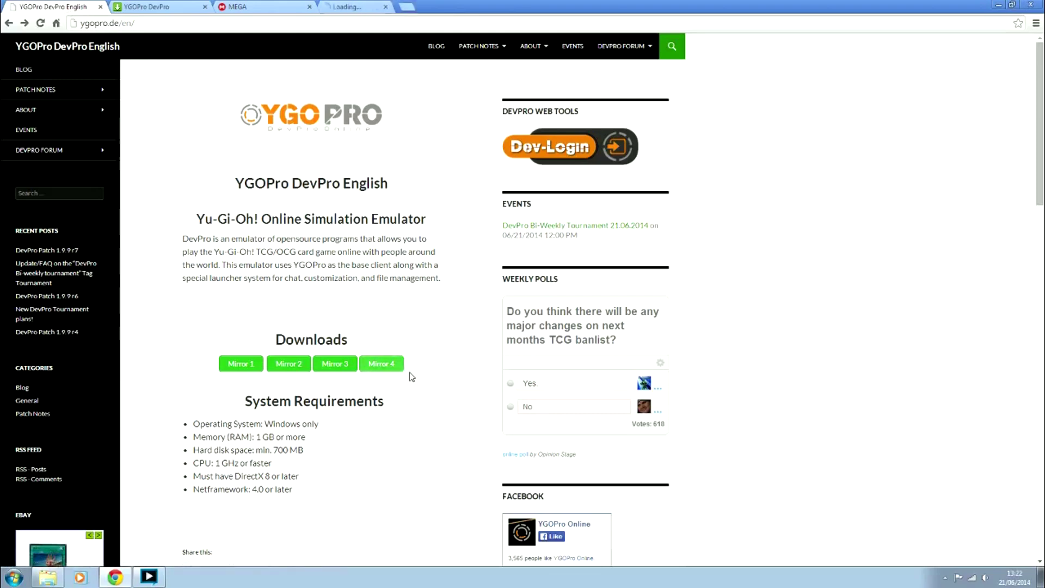
left_click(365, 6)
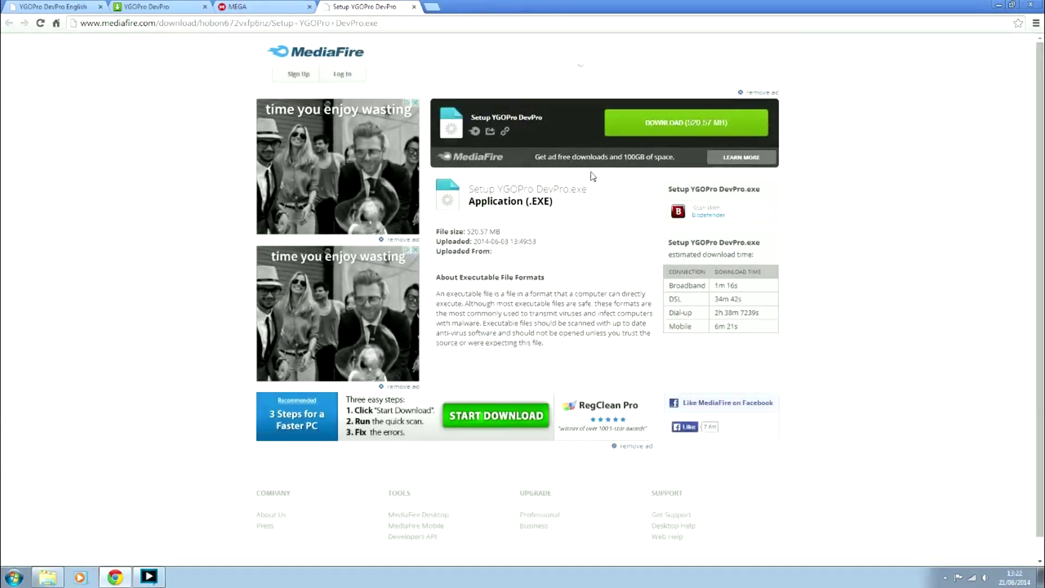
left_click(254, 6)
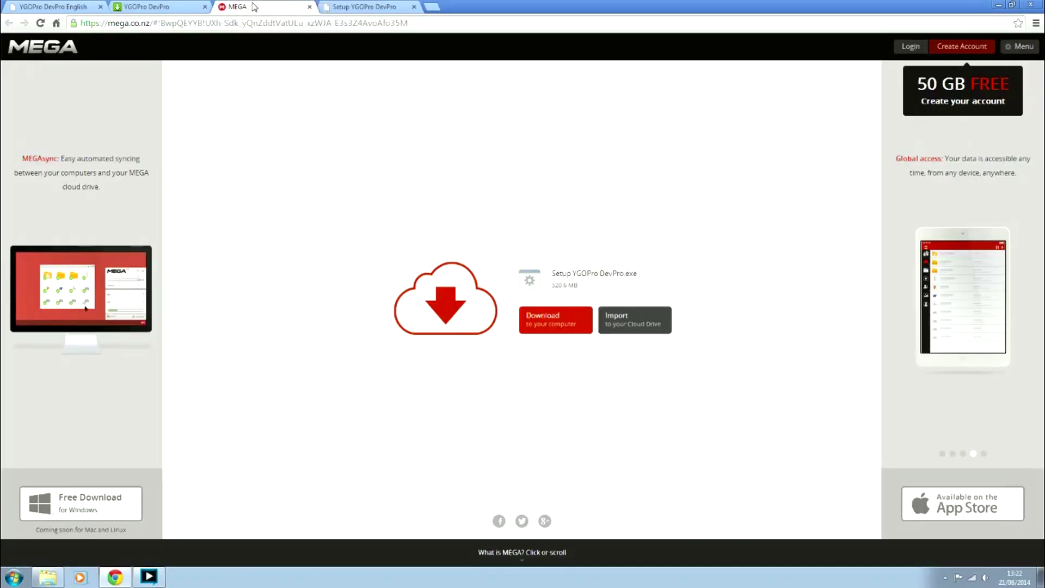
left_click(337, 5)
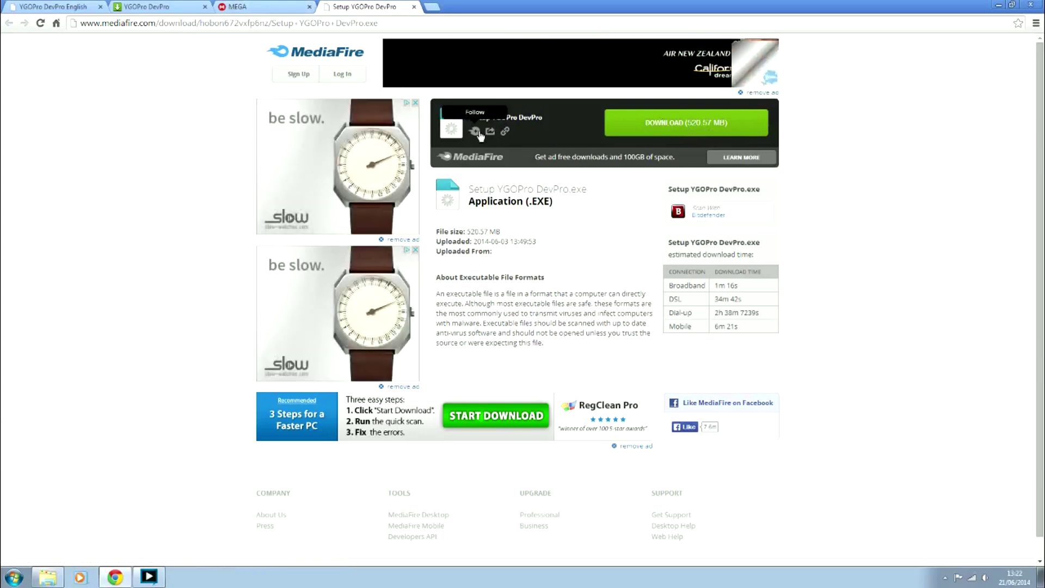
Download Setup YGOPro DevPro.exe from MediaFire, close the casino pop-up, and view all downloads
left_click(55, 6)
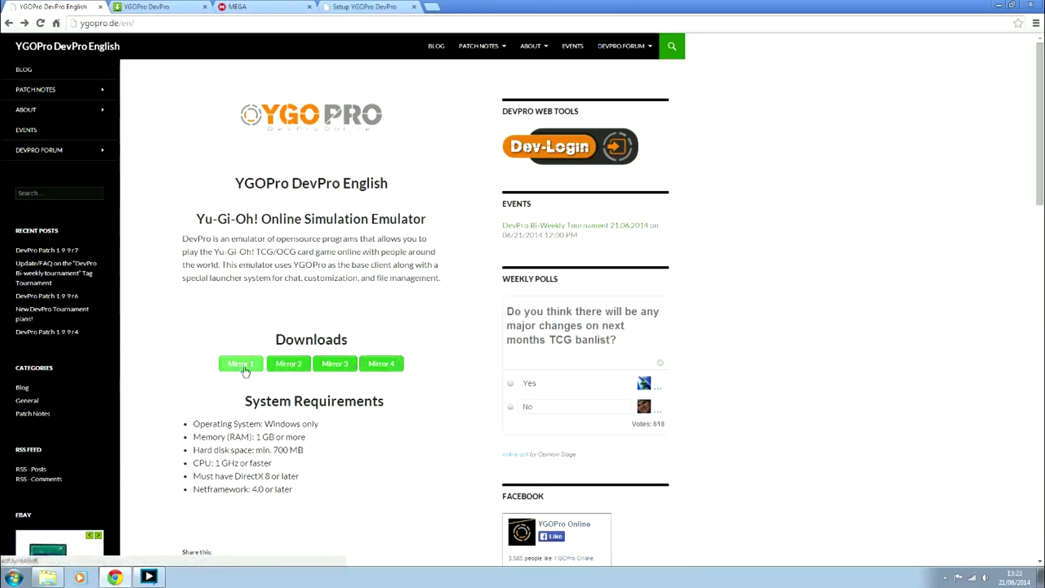
left_click(365, 5)
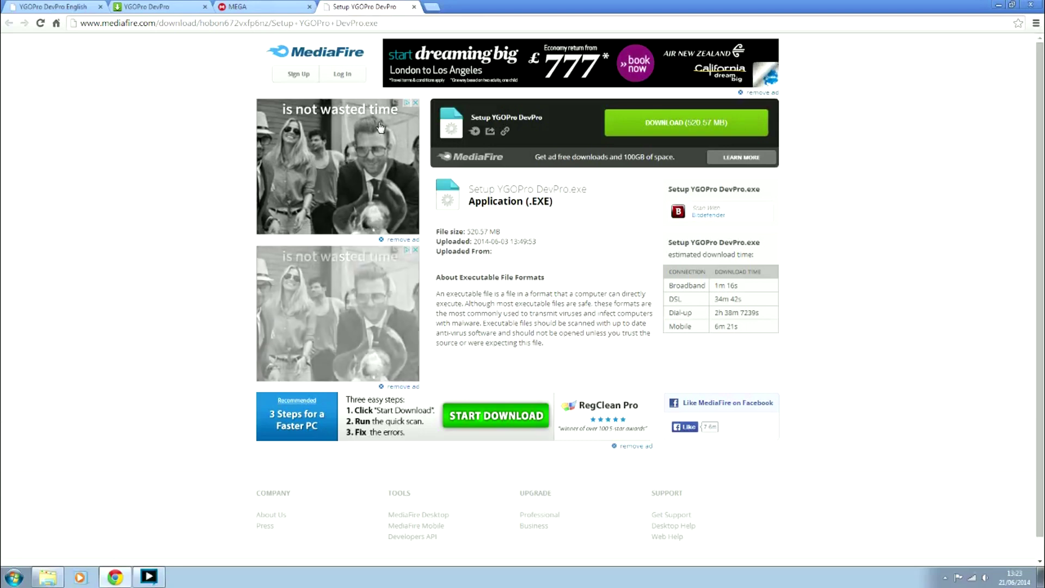
left_click(690, 124)
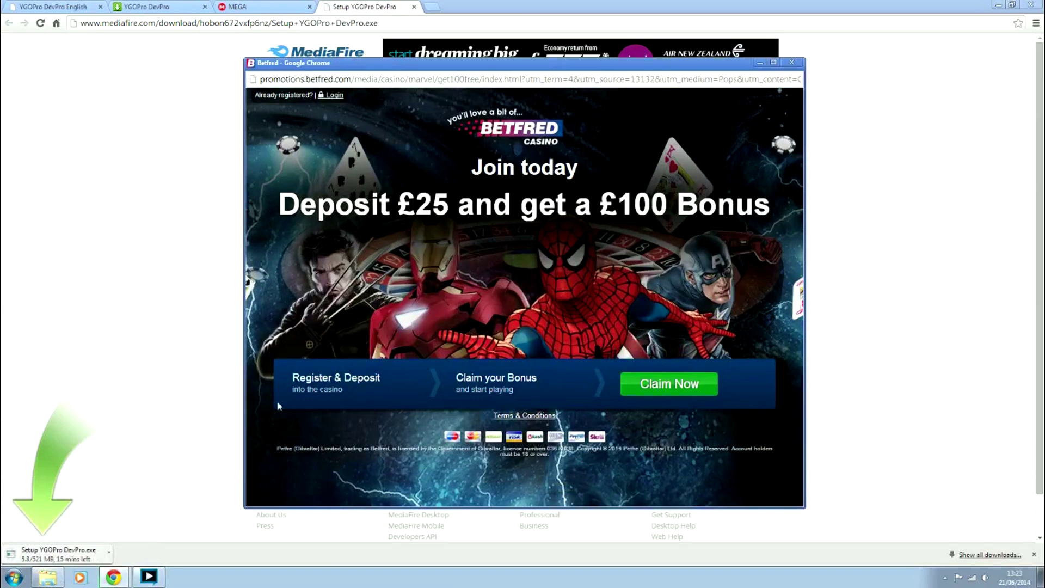
left_click(792, 62)
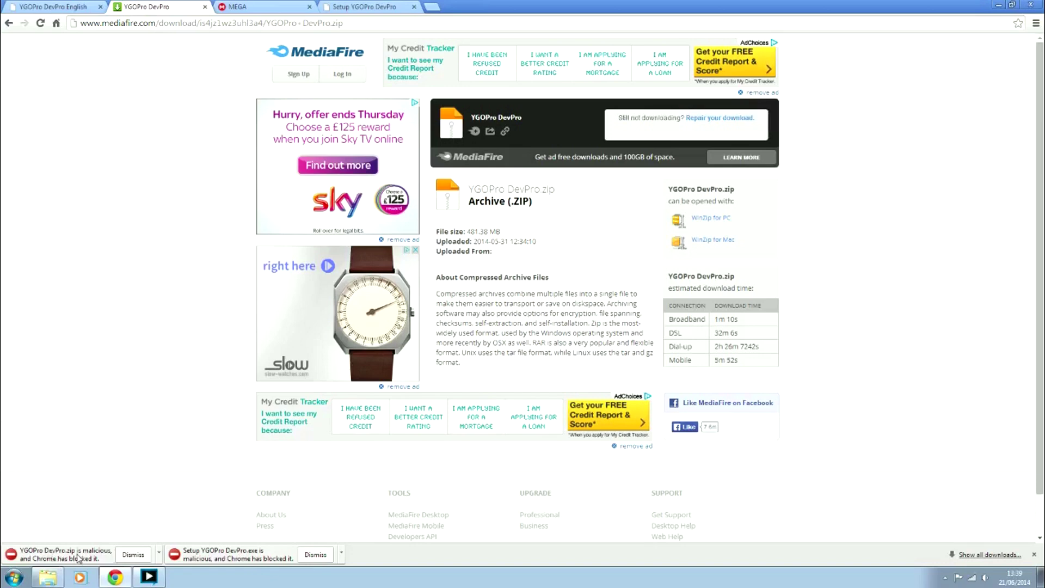
left_click(983, 555)
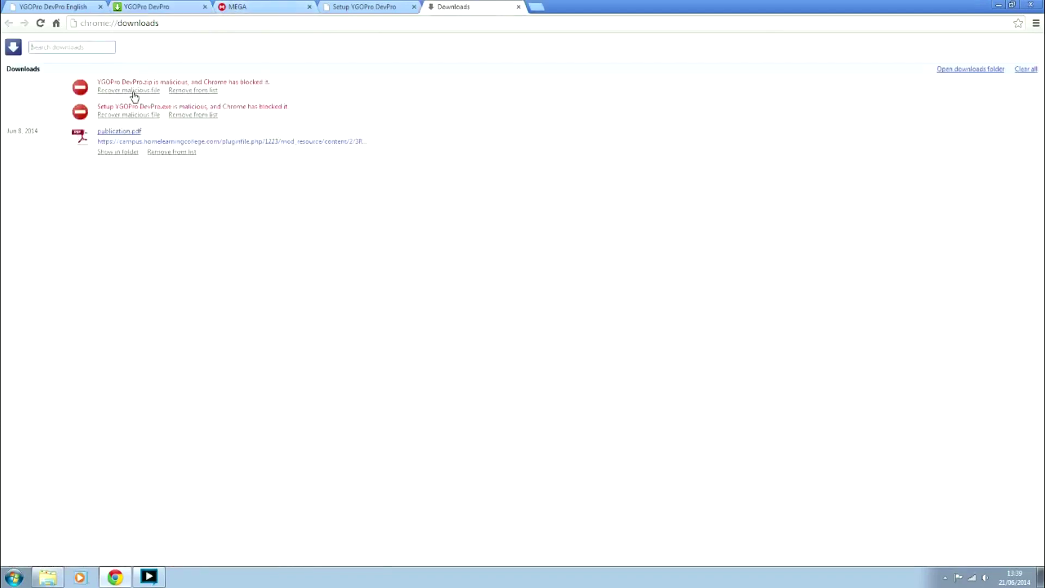
Recover the Setup YGOPro DevPro.exe download that Chrome flagged as malicious
left_click(128, 115)
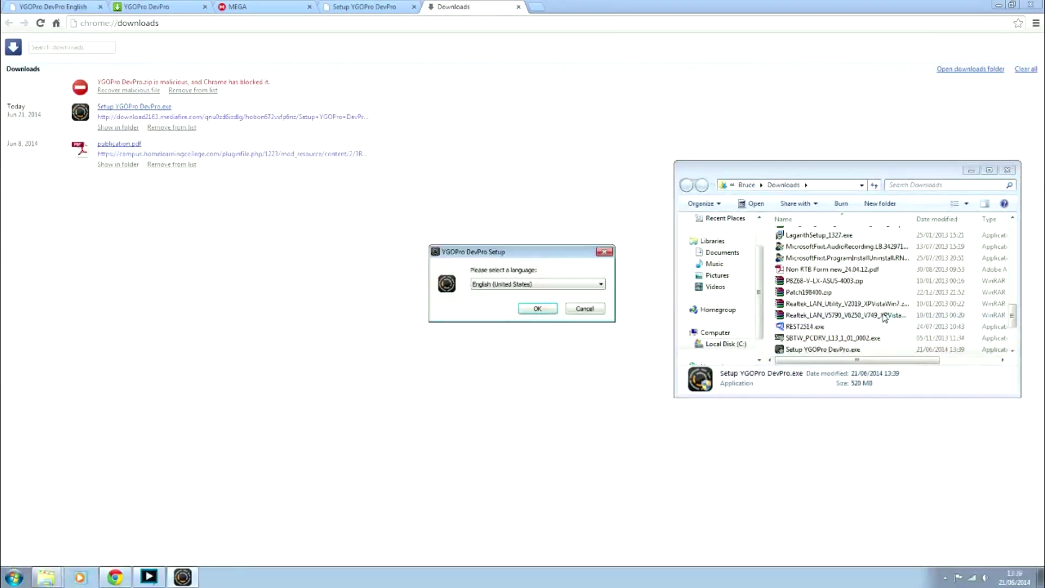
Keep English (United States) as the installer language and continue setup
left_click(548, 285)
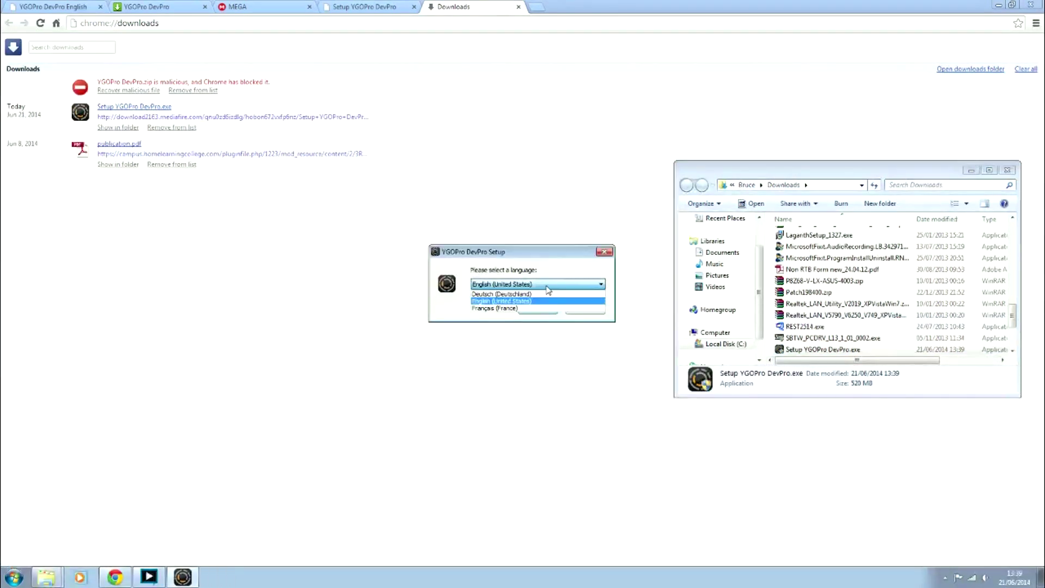
left_click(548, 300)
left_click(537, 308)
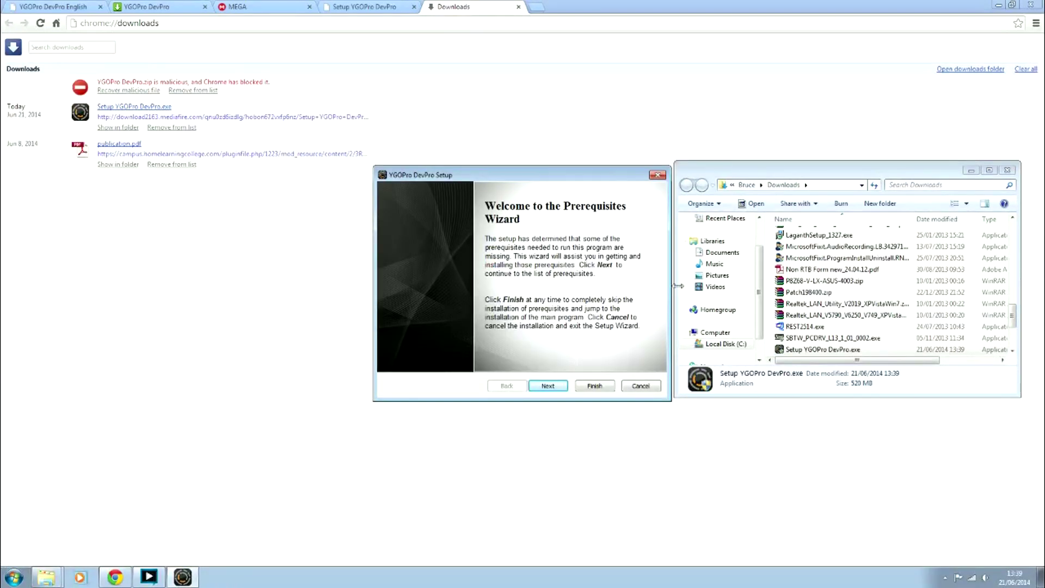
Tick .NET Framework 4.0 among the prerequisites and start installing it
left_click(560, 387)
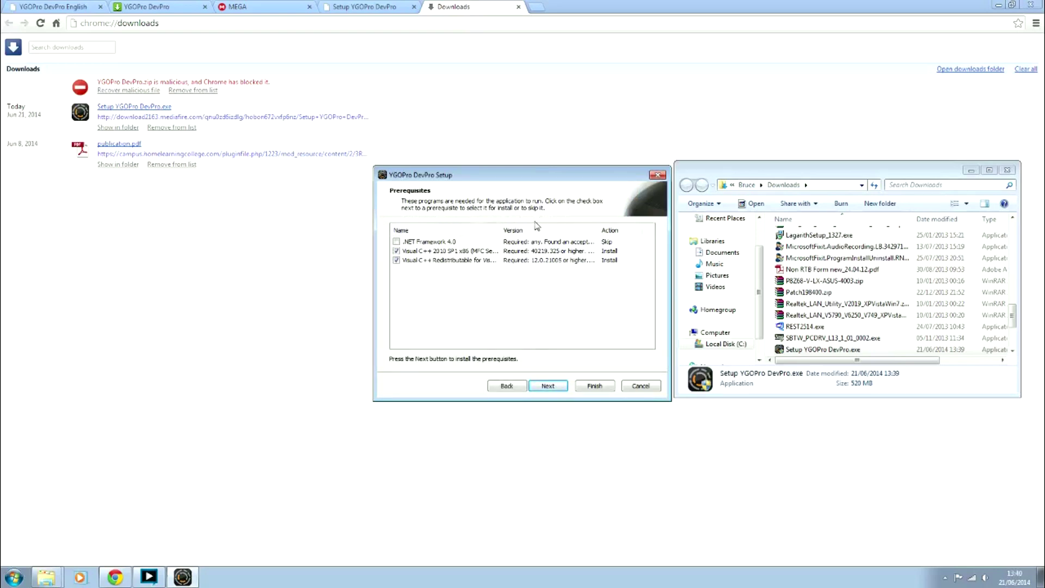
left_click(397, 241)
left_click(548, 386)
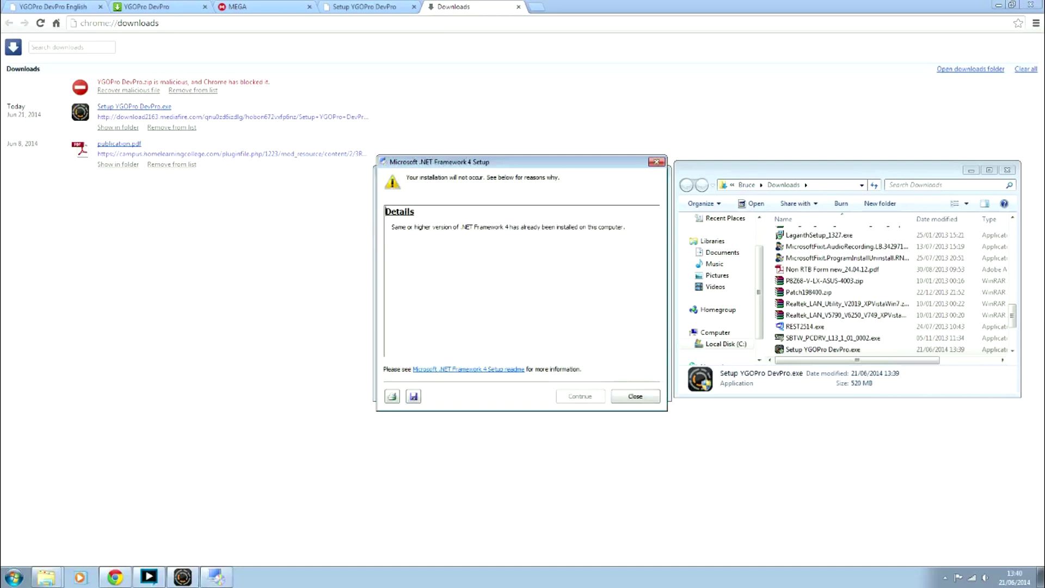
Dismiss the .NET notice and install the Visual C++ 2010 redistributable after accepting its license
left_click(638, 399)
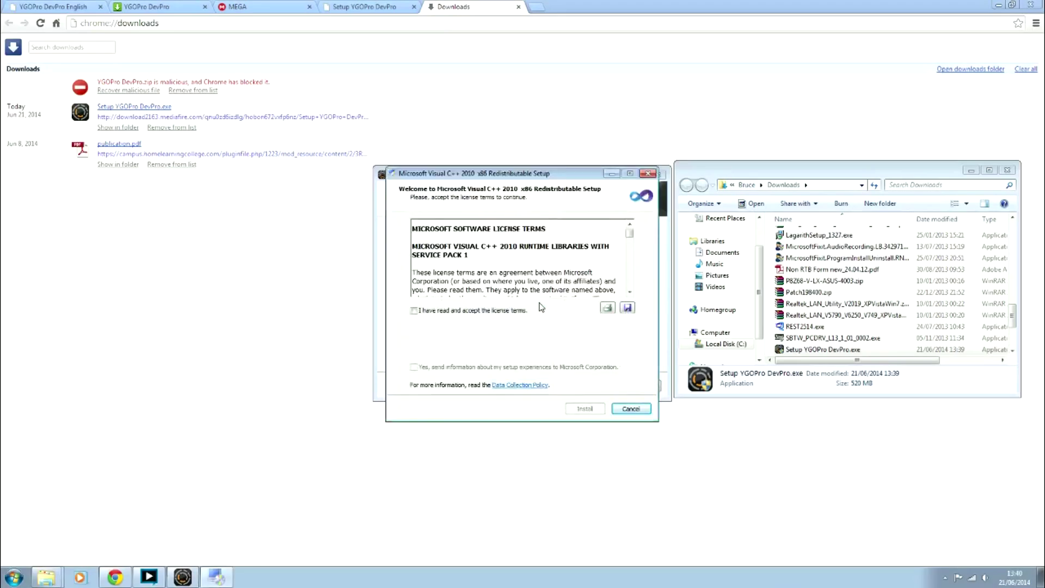
left_click(414, 311)
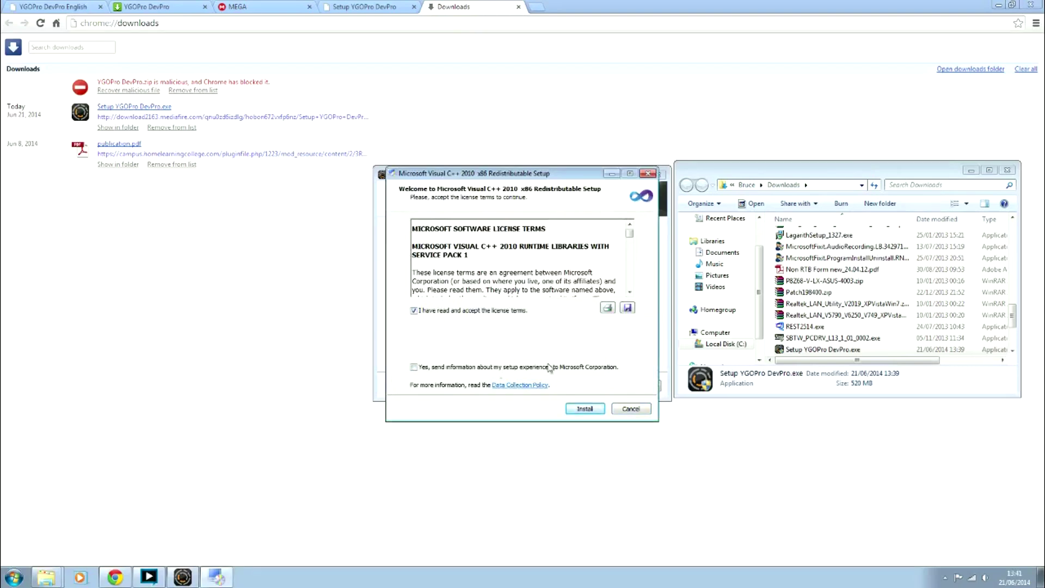
left_click(584, 408)
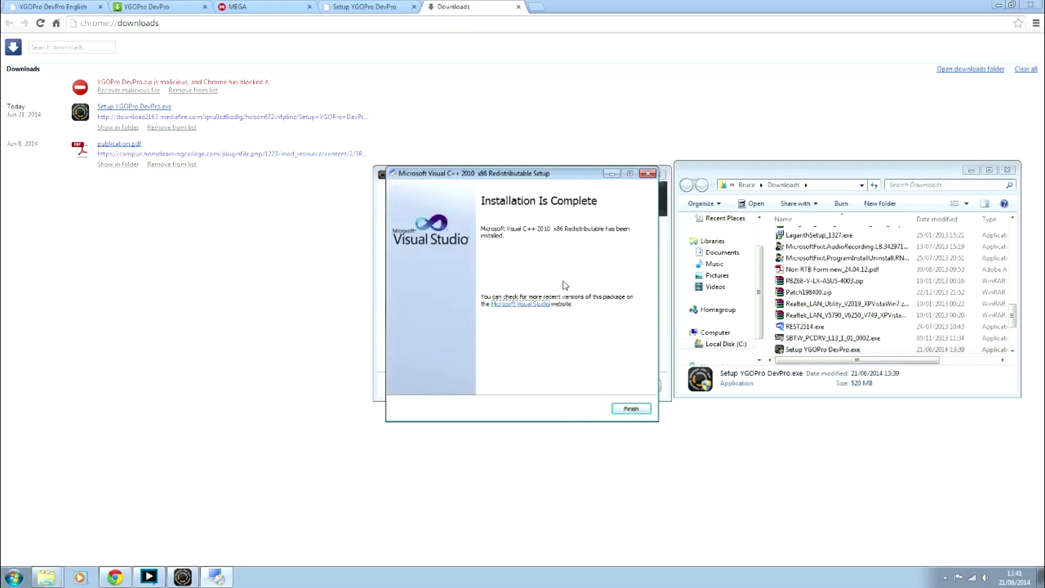
left_click(631, 409)
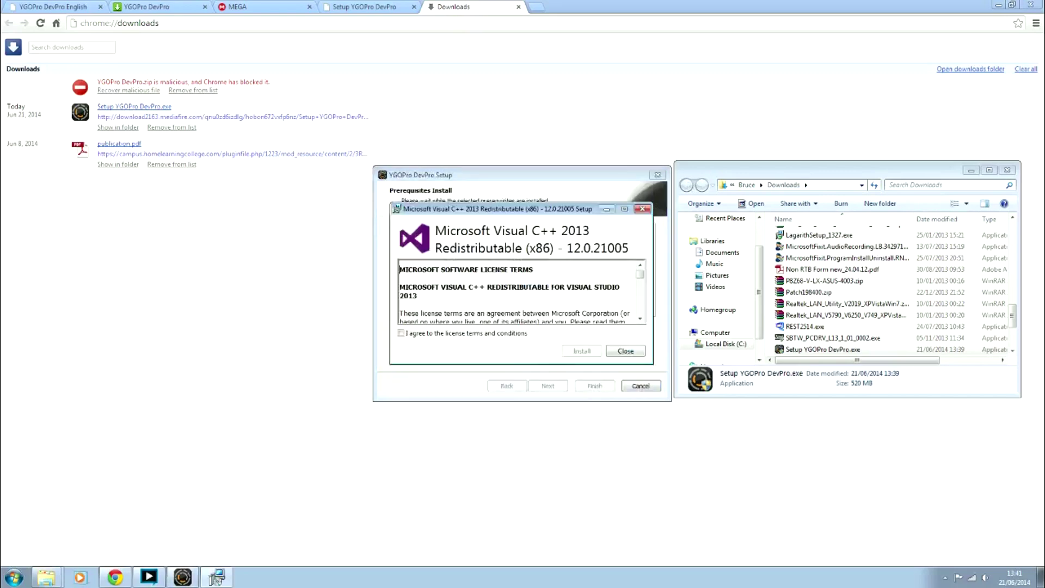
Accept the license and install the Visual C++ 2013 redistributable (x86)
left_click(403, 335)
left_click(582, 352)
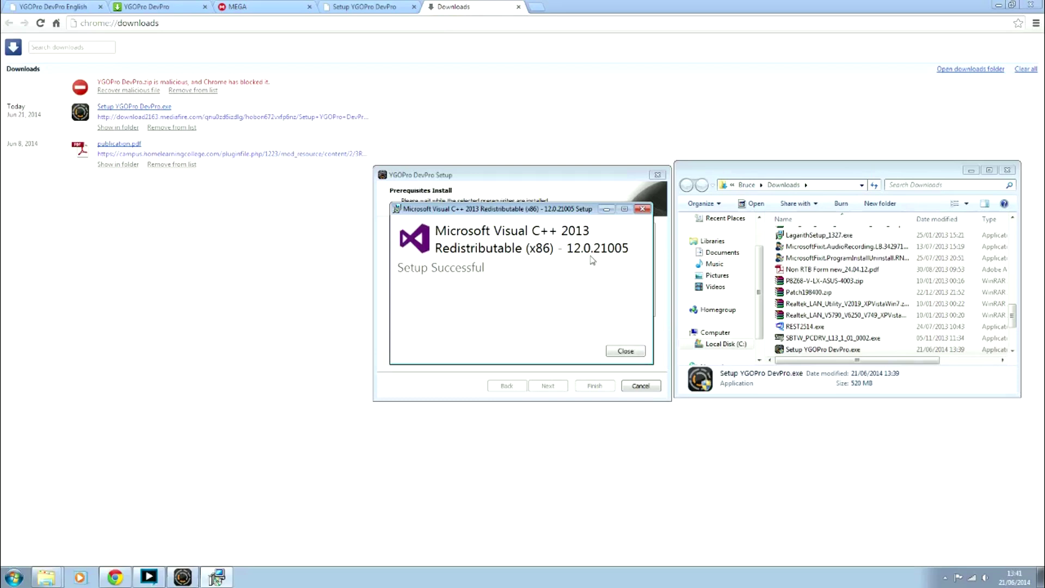
left_click(632, 353)
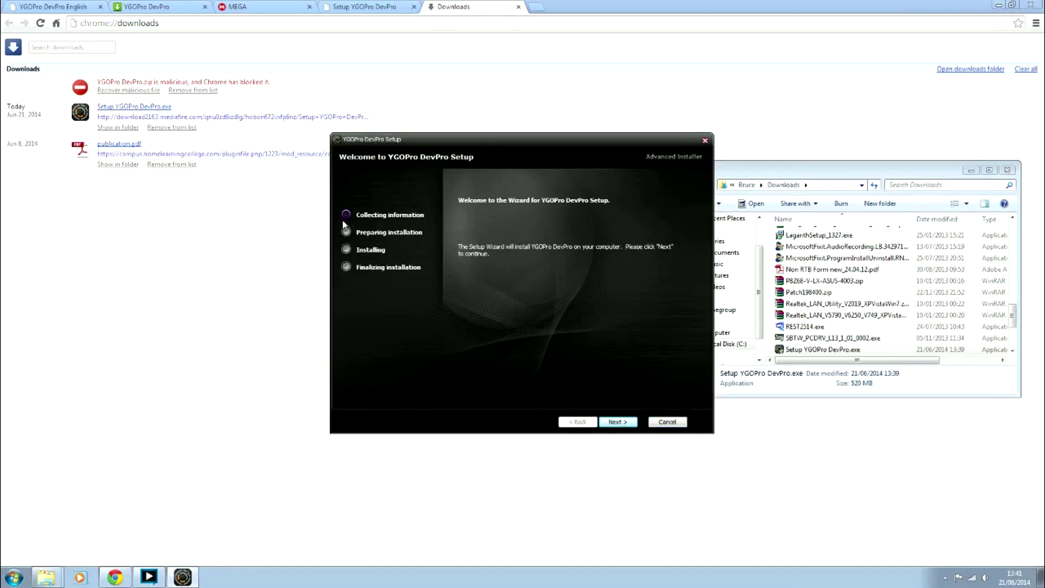
Accept the license, keep the default folder, install YGOPro DevPro, and launch it when finished
left_click(619, 423)
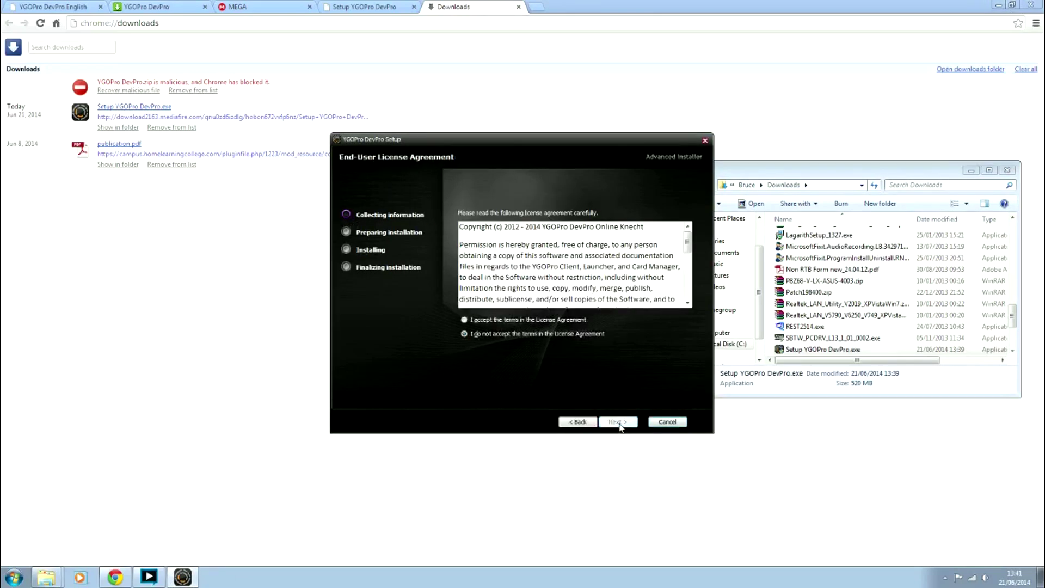
left_click(465, 320)
left_click(625, 425)
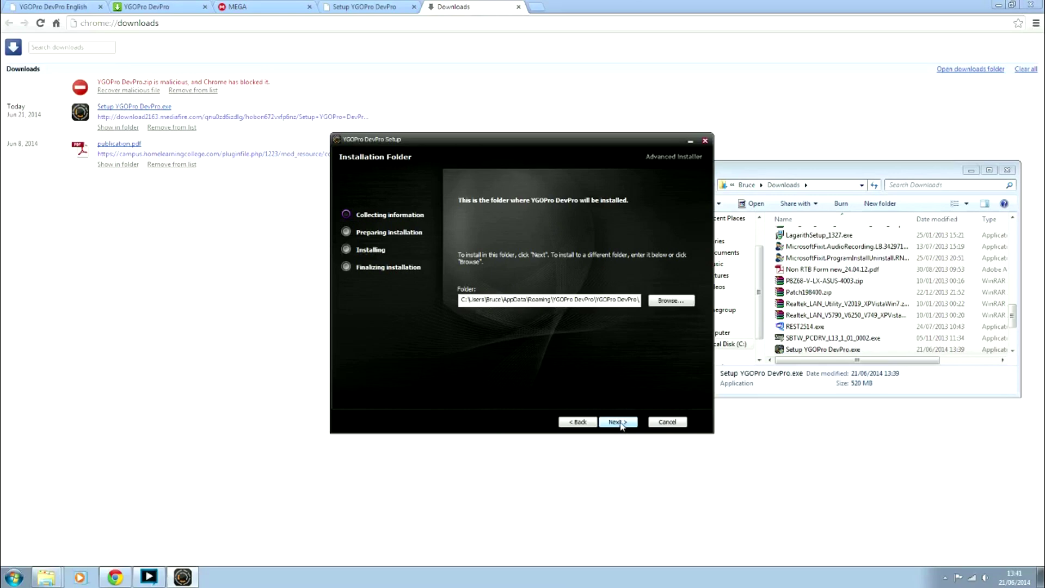
left_click(621, 425)
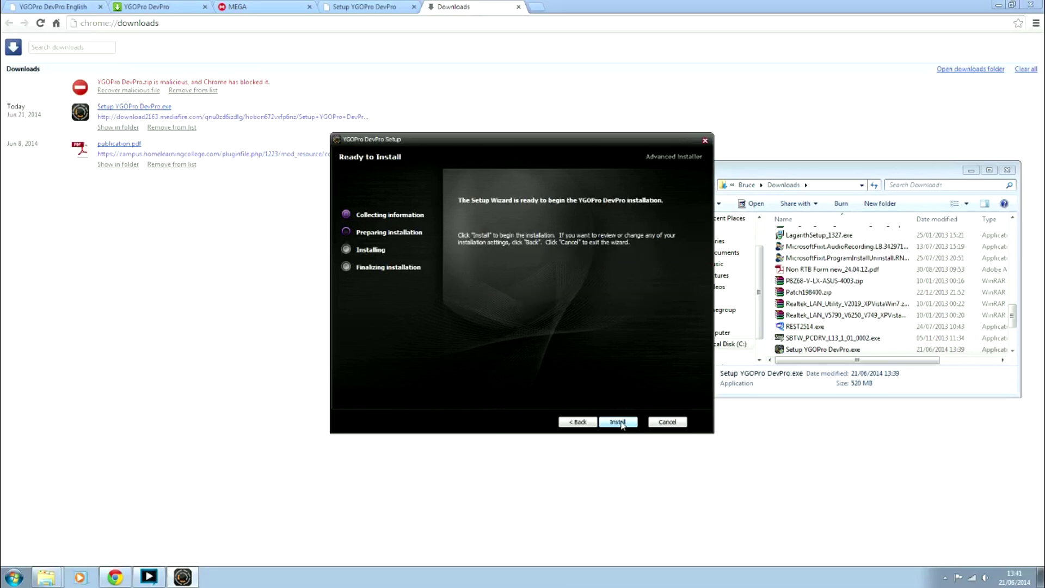
left_click(619, 423)
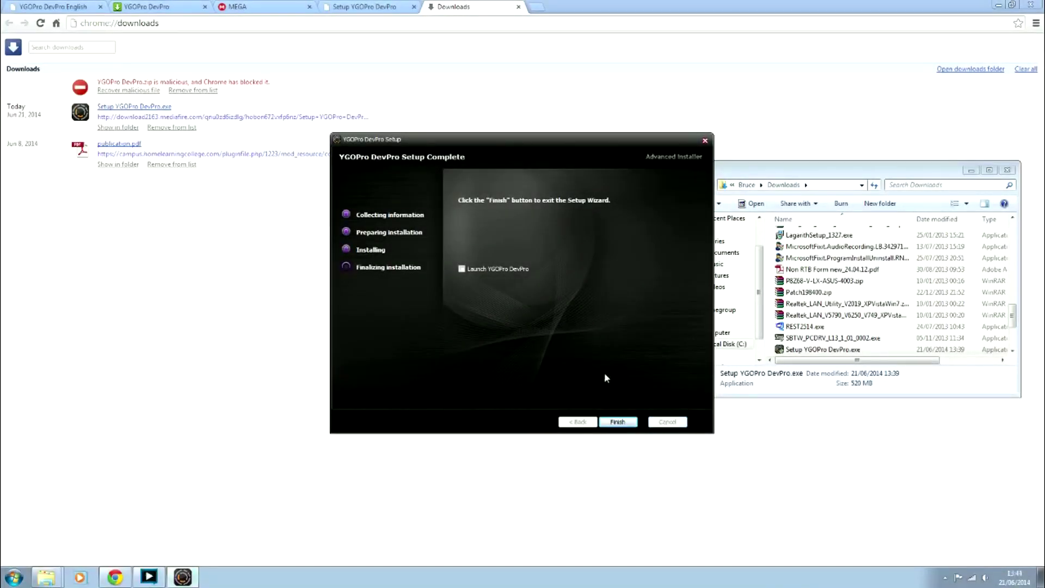
left_click(462, 269)
Finish the installer to launch YGOPro DevPro, then minimize Chrome and the Downloads folder window
left_click(626, 421)
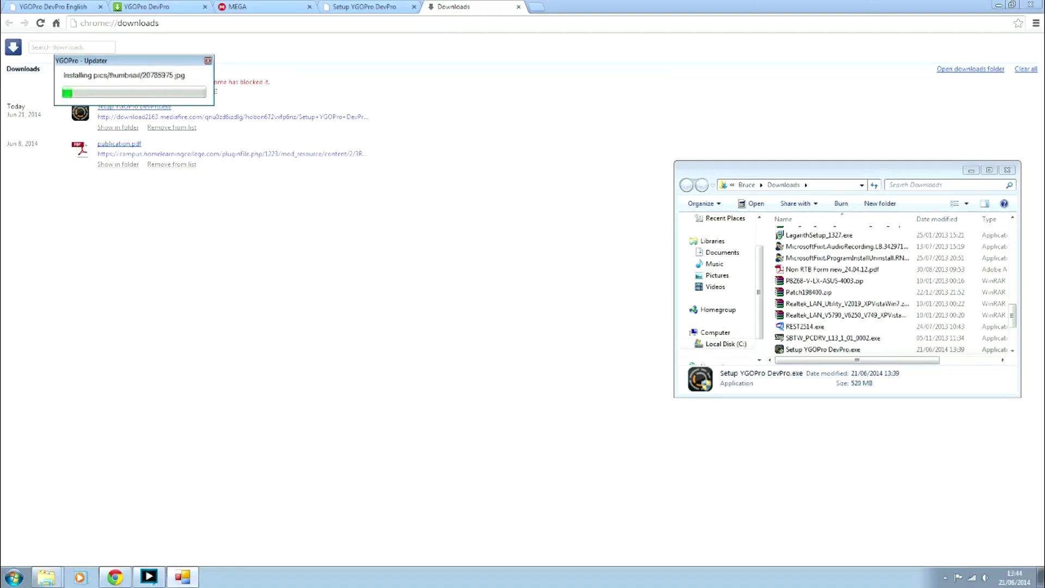
left_click(999, 5)
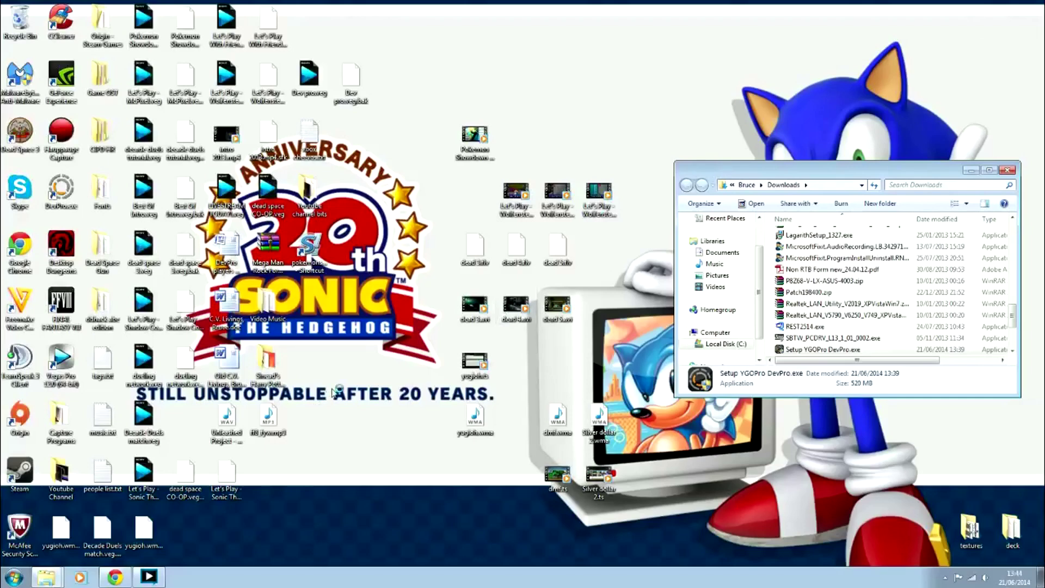
left_click(972, 170)
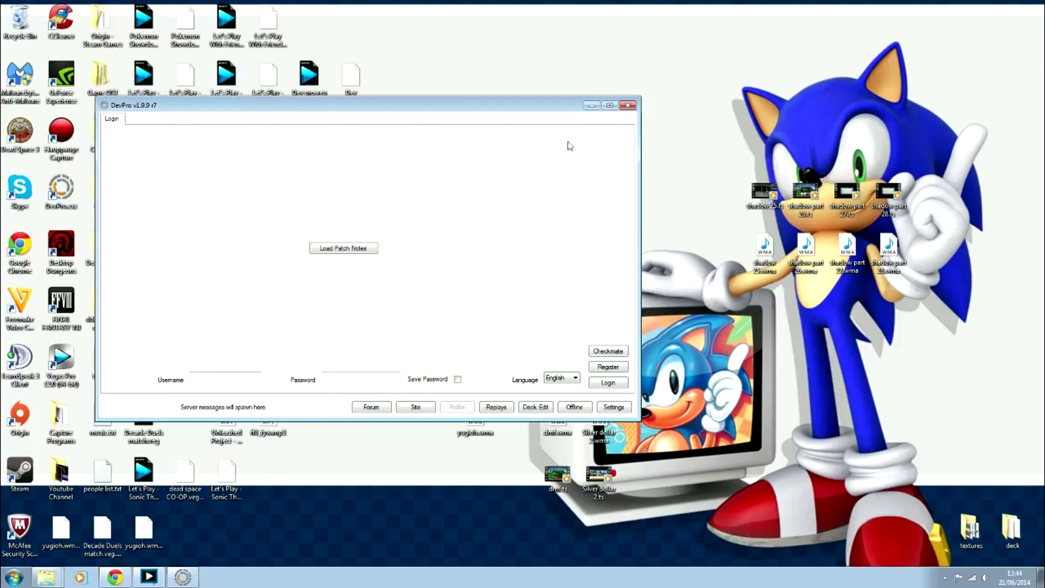
Load the latest patch notes, log in with the account username and password, and search for open games
left_click(342, 249)
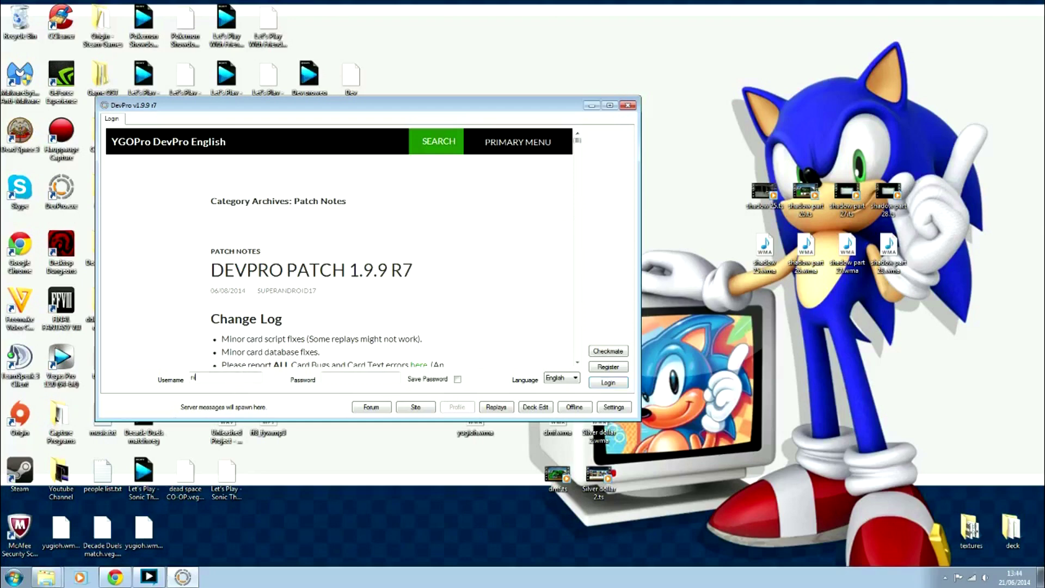
key("Tab")
key("Return")
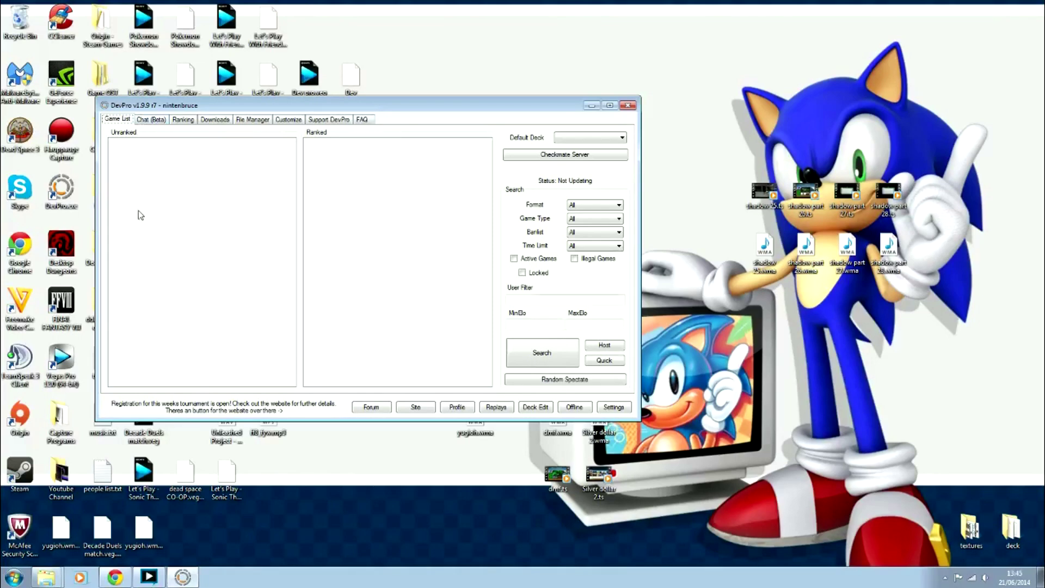
left_click(534, 353)
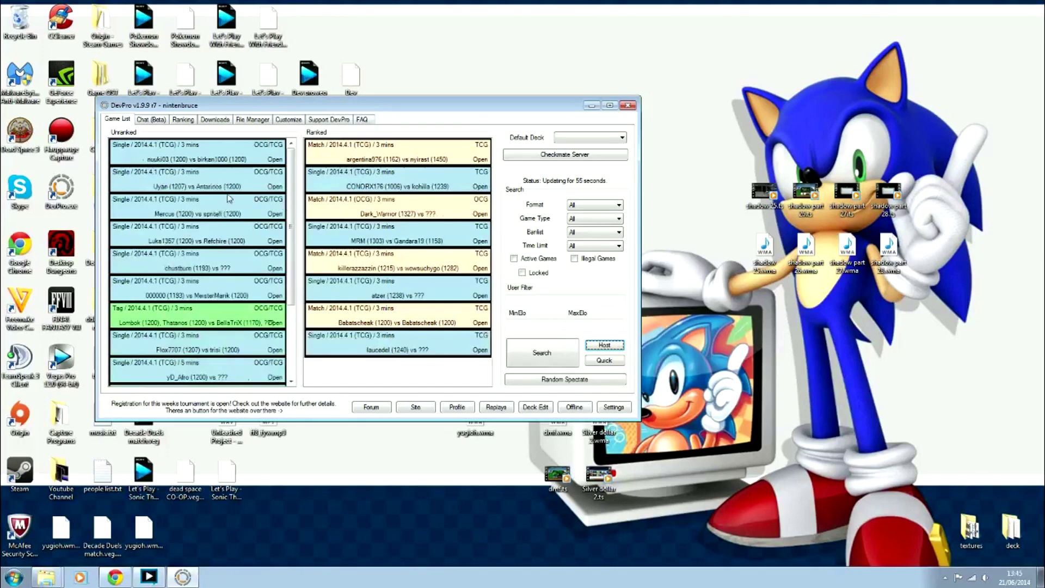
Open the Chat (Beta) tab and view, then close, the Channel List
left_click(156, 121)
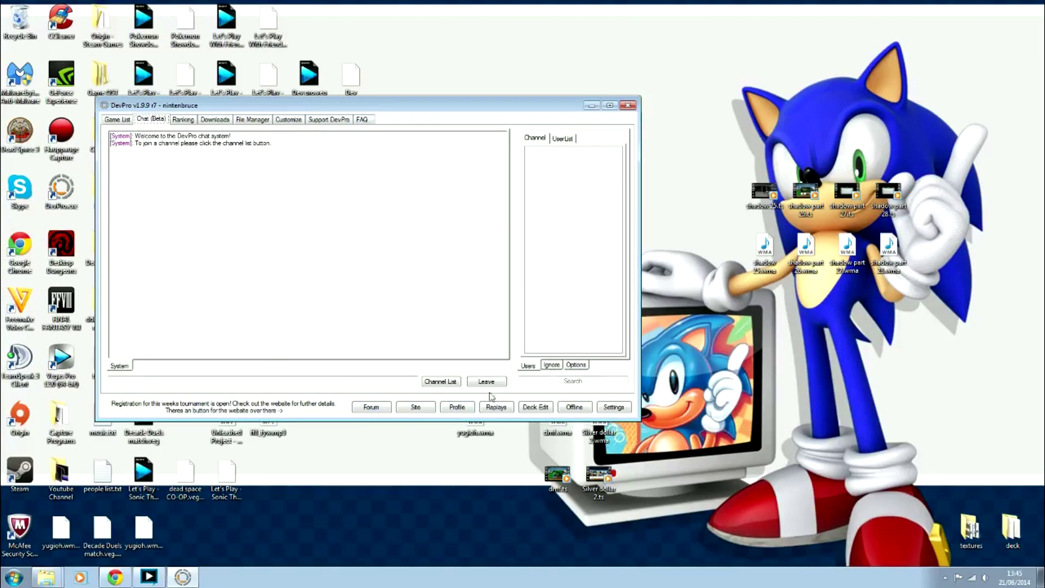
left_click(450, 382)
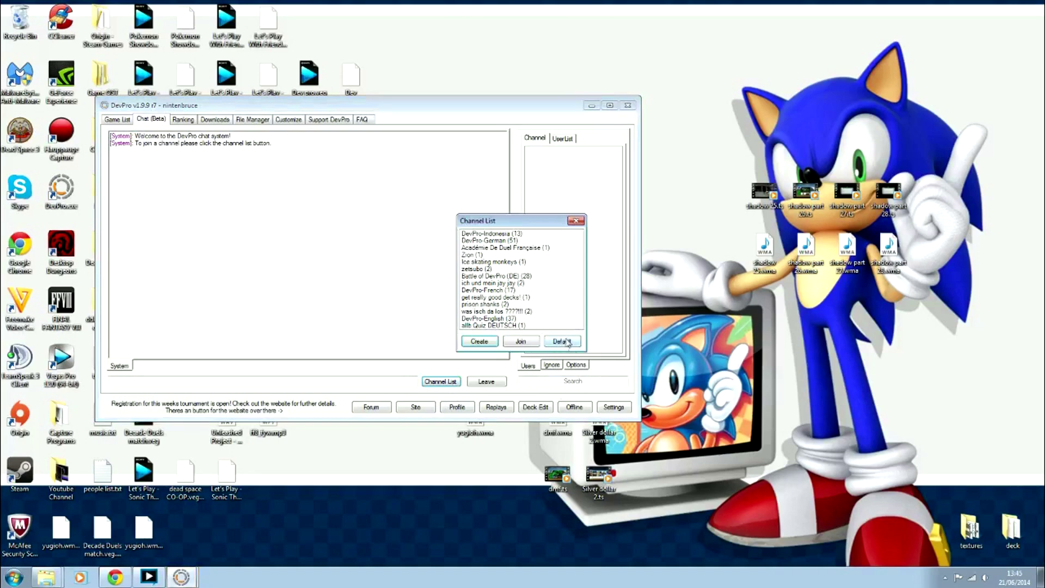
left_click(576, 221)
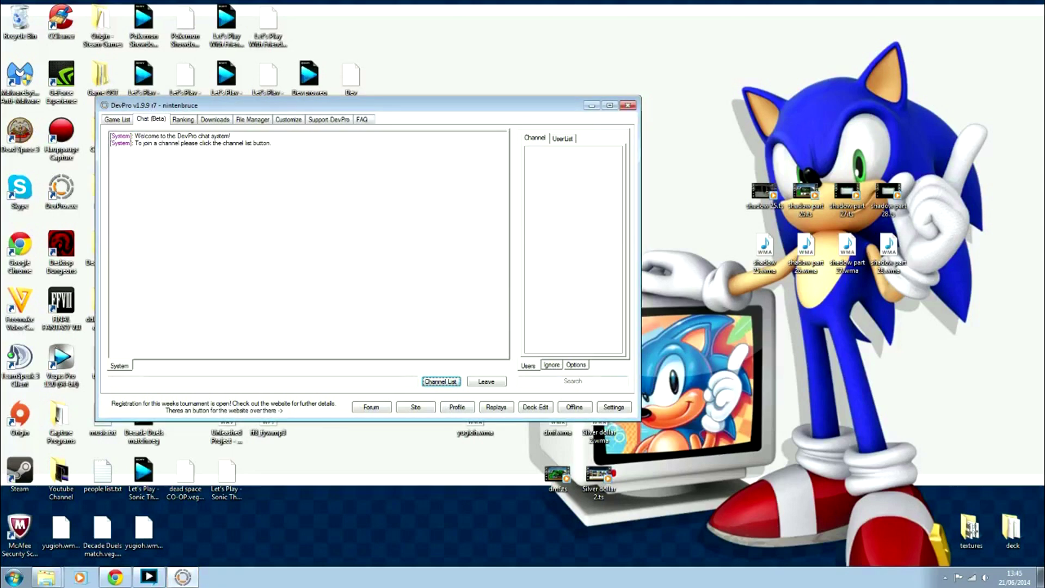
Look up a player by username in the UserList with User Search
left_click(573, 381)
type("agox55")
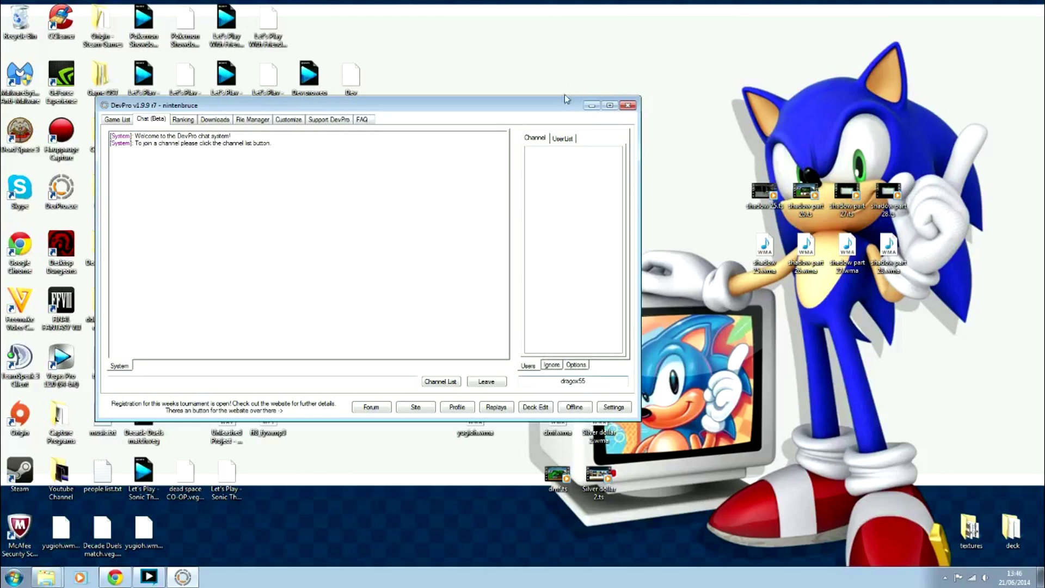
left_click(562, 139)
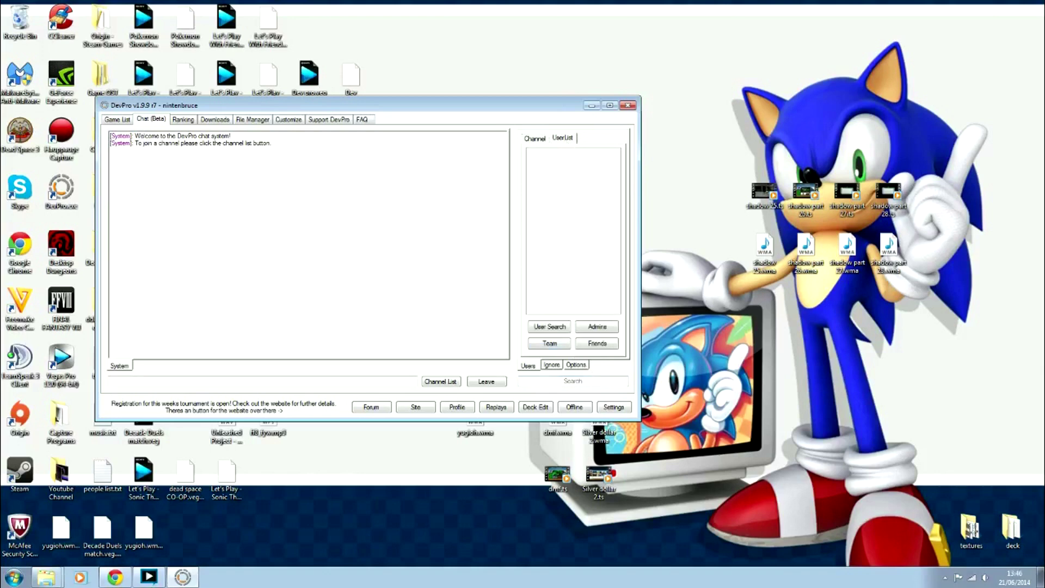
left_click(573, 381)
type("dragox55")
left_click(554, 328)
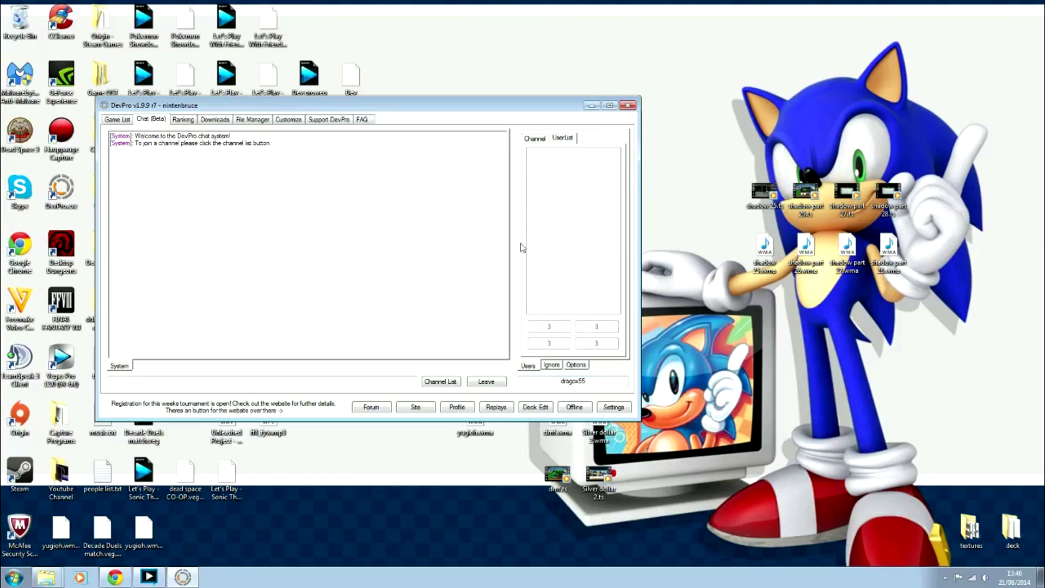
Show the Friends list and open, then close, a private chat with a listed user
left_click(600, 347)
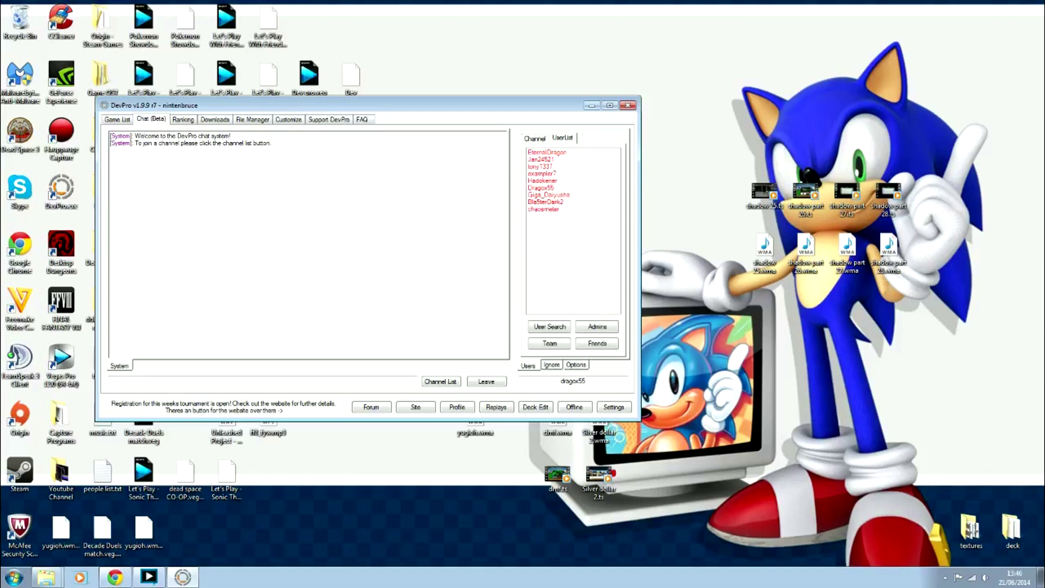
double_click(544, 202)
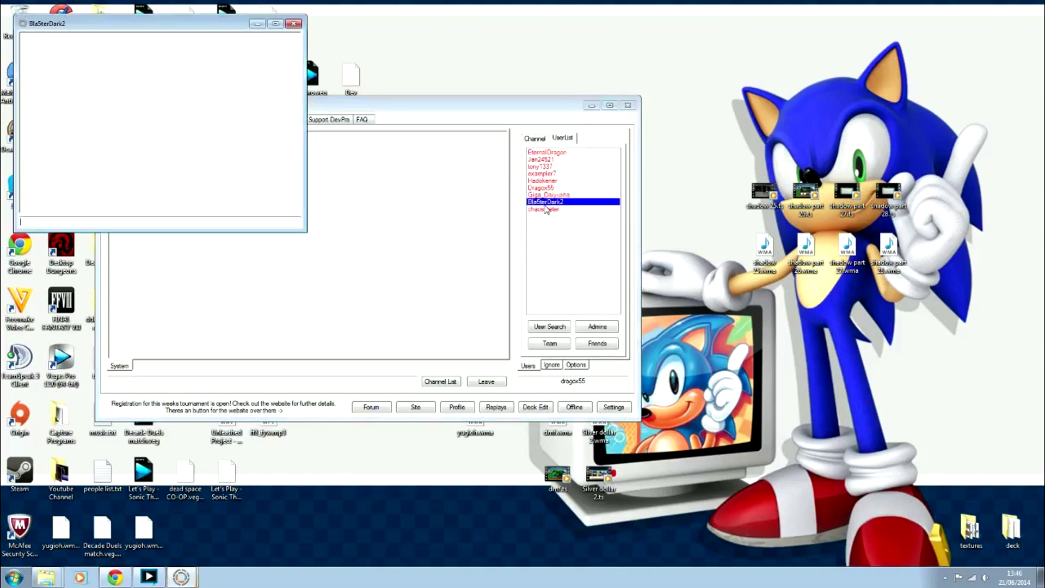
left_click(292, 24)
left_click(182, 121)
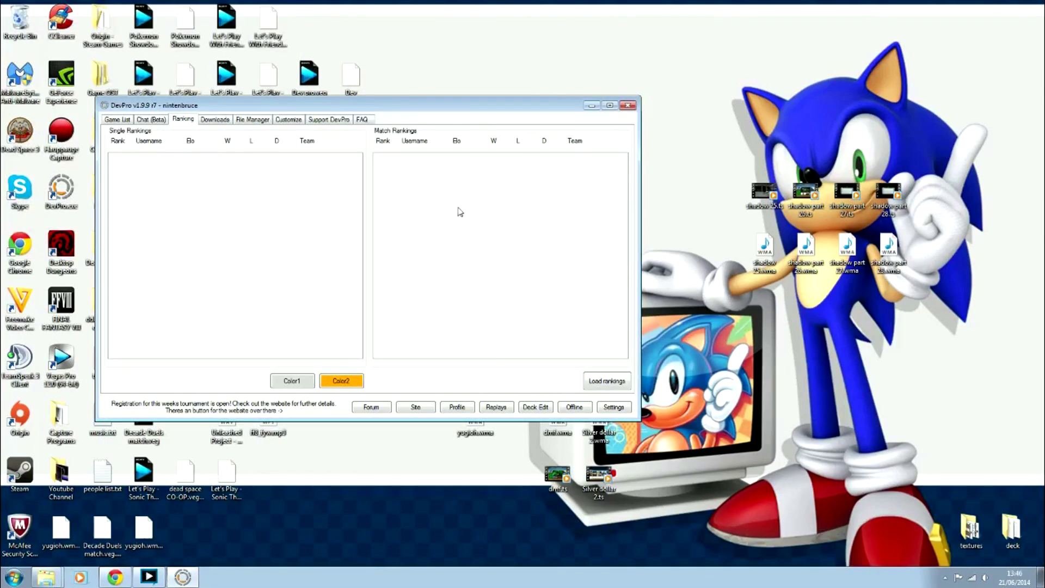
Open the Downloads page and scroll through the downloadable structure decks
left_click(214, 120)
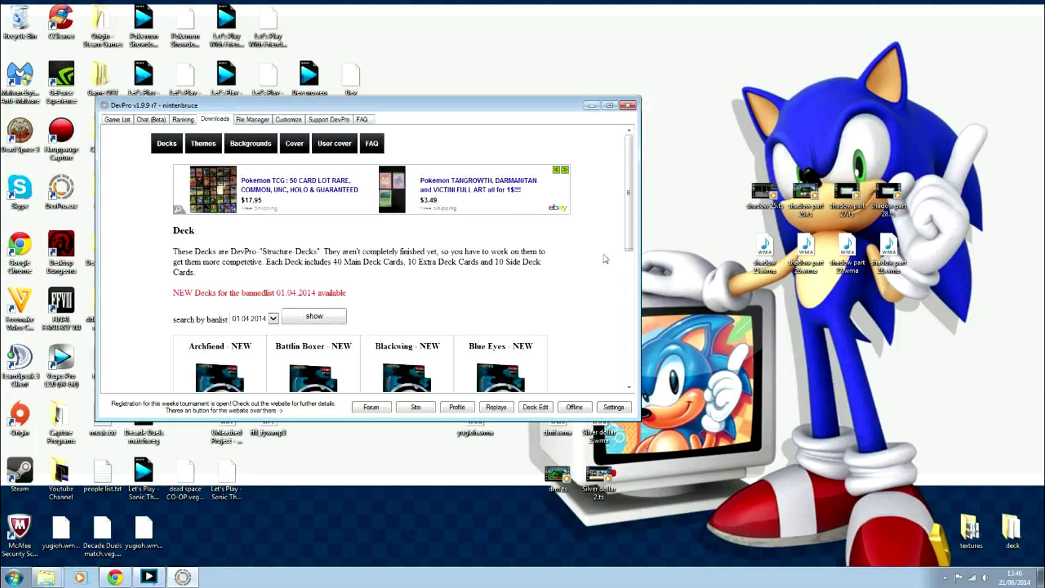
mouse_move(627, 218)
left_mouse_down()
mouse_move(634, 351)
mouse_move(631, 216)
left_mouse_up()
left_click(261, 121)
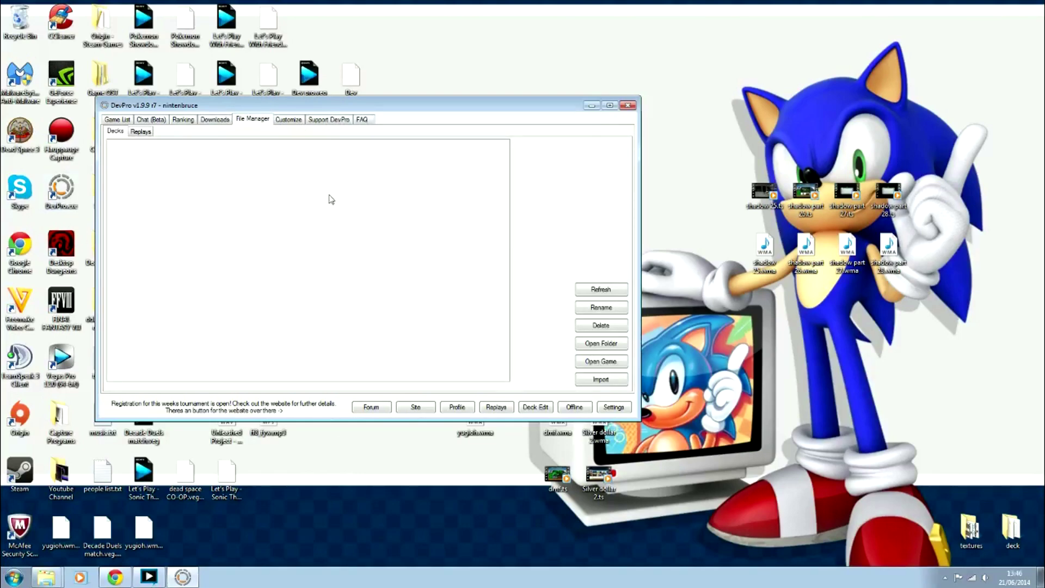
Open the Customize page and scroll up and down the card-cover image grid
left_click(293, 123)
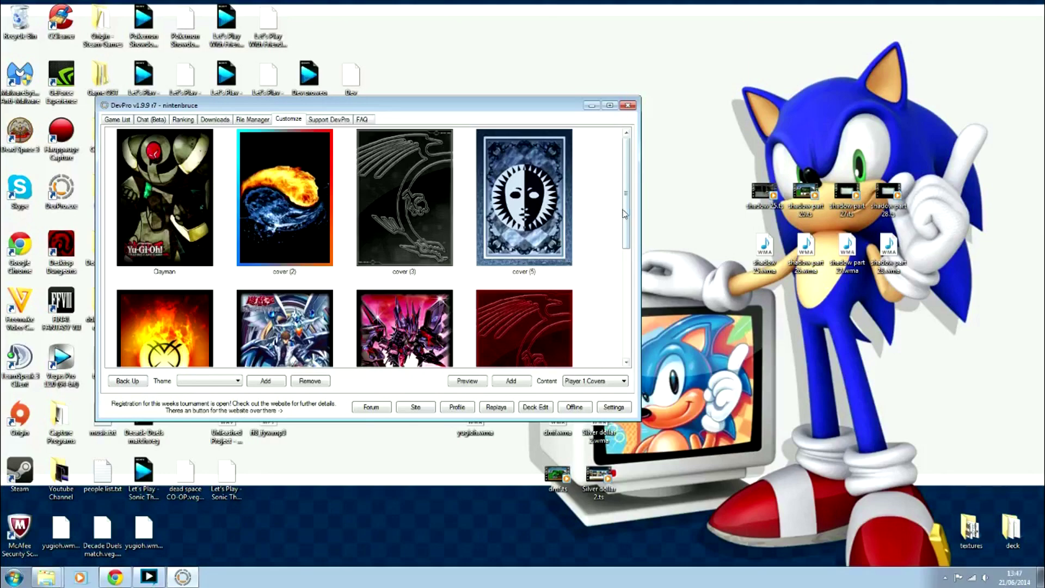
left_click_drag(625, 214, 608, 324)
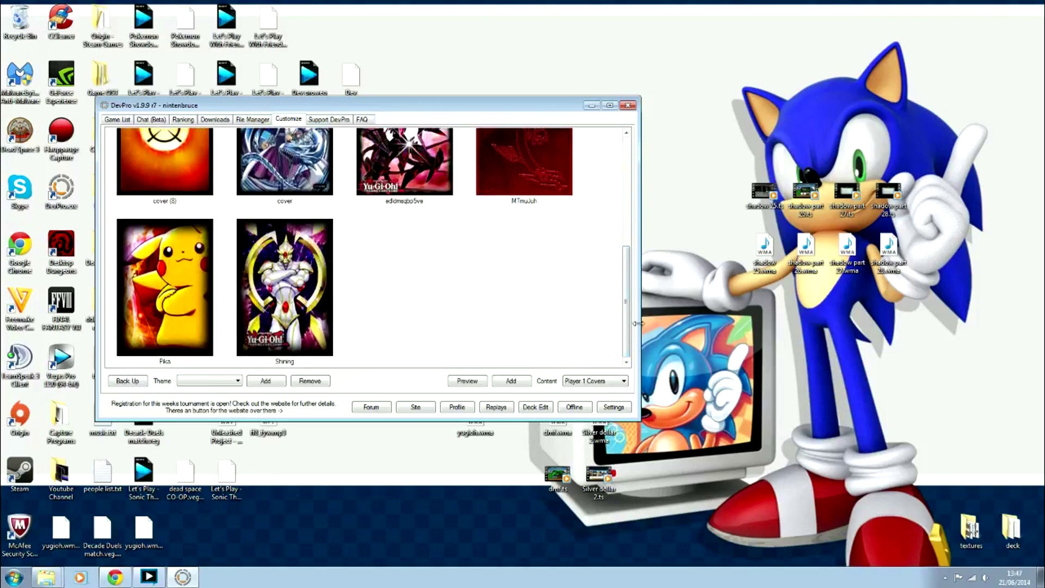
left_click_drag(626, 357, 626, 240)
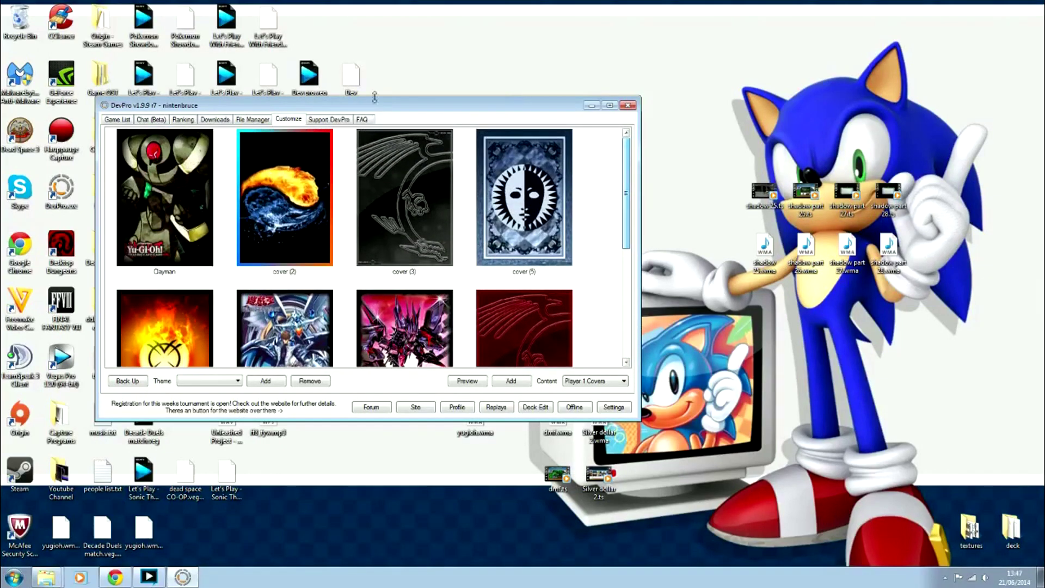
left_click(332, 122)
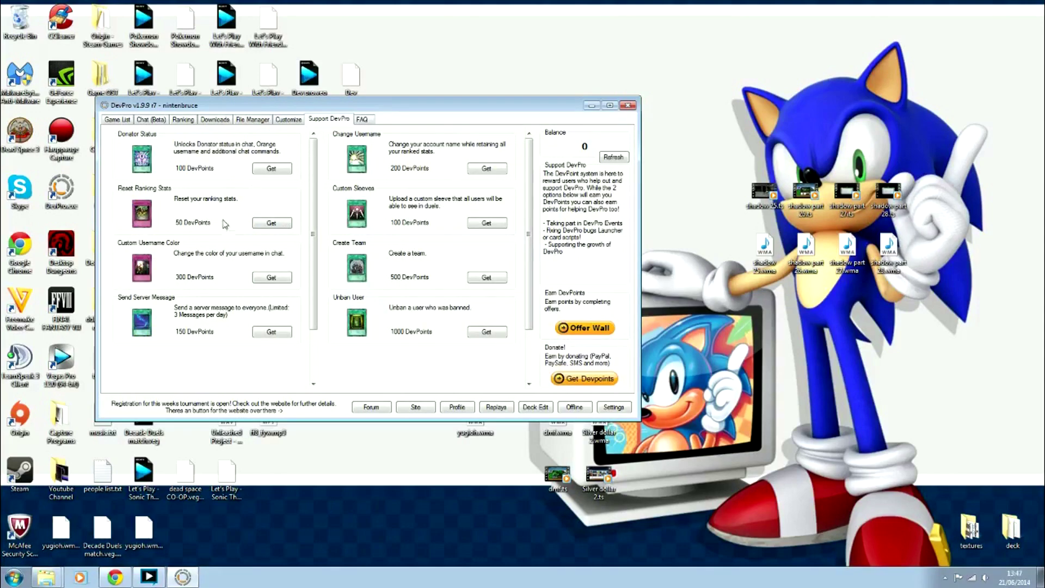
Read the FAQ page, then go back to the Game List
left_click(364, 120)
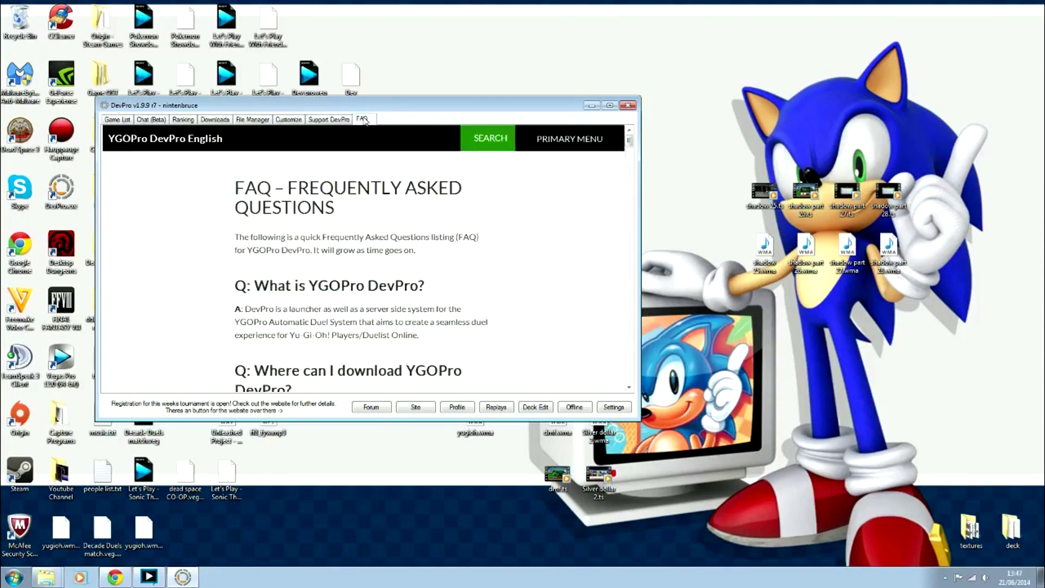
left_click(121, 121)
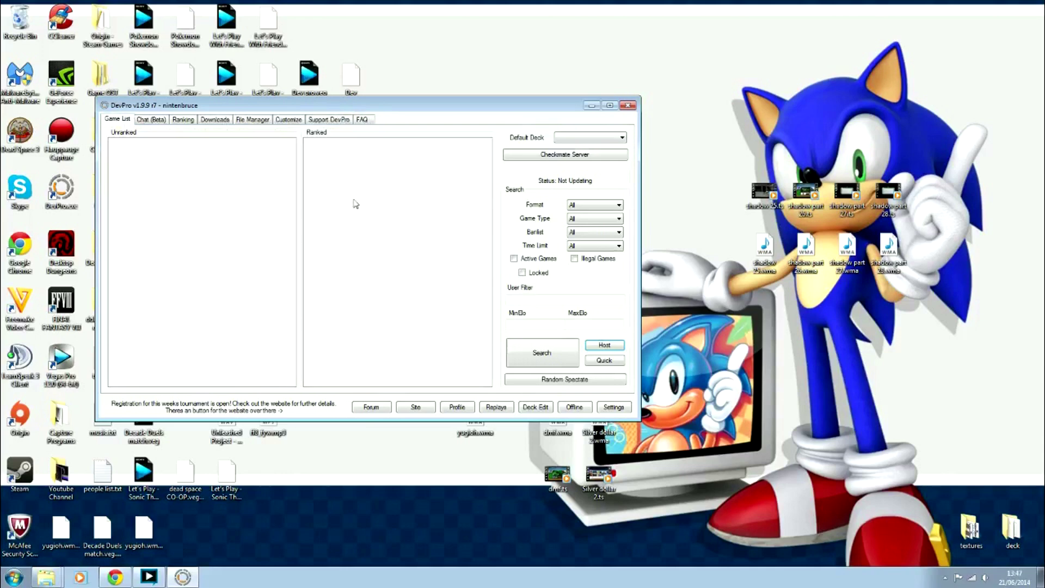